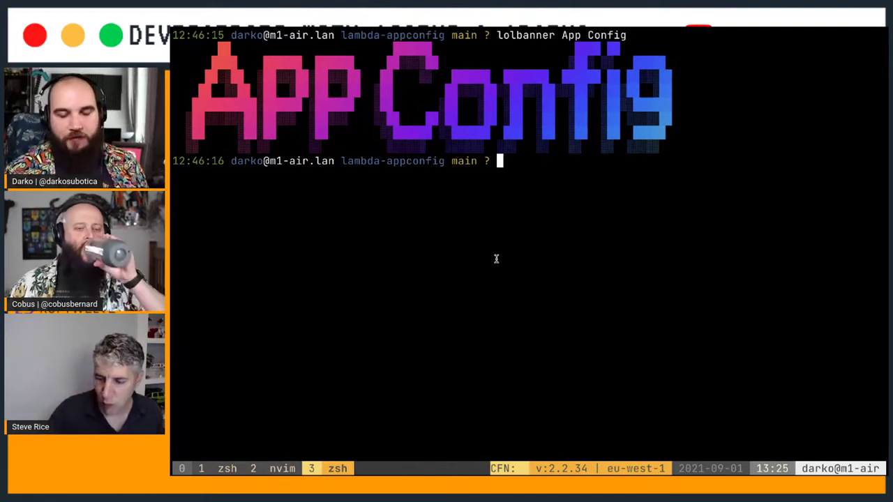
# Step: Switch to the AWS console in the browser and show the AppConfig applications list without the help information
pyautogui.hotkey('ctrl', 'Left')
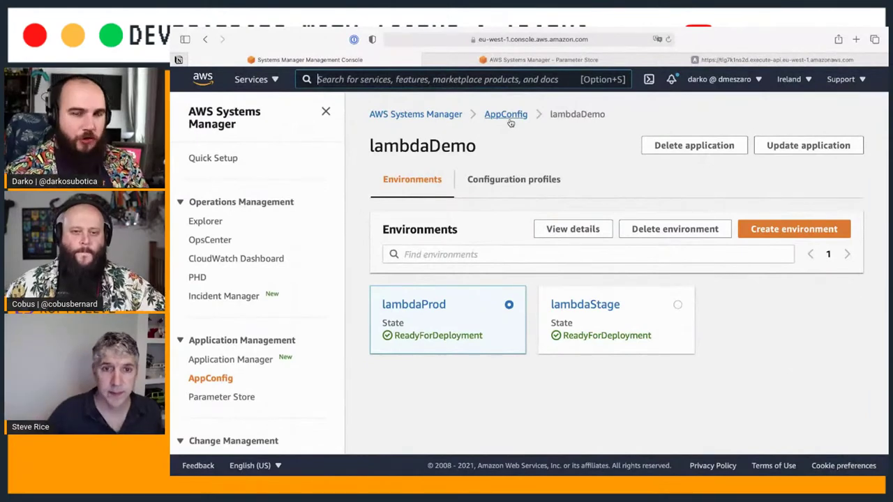
pyautogui.click(509, 118)
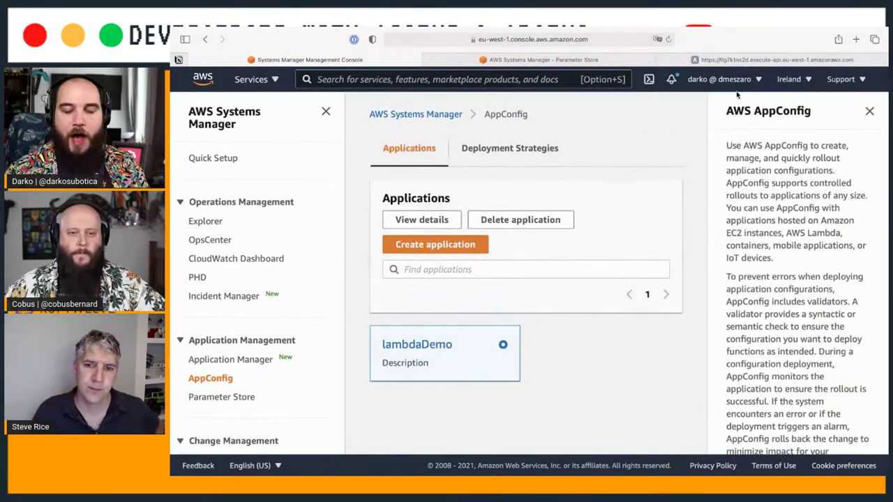
pyautogui.click(871, 113)
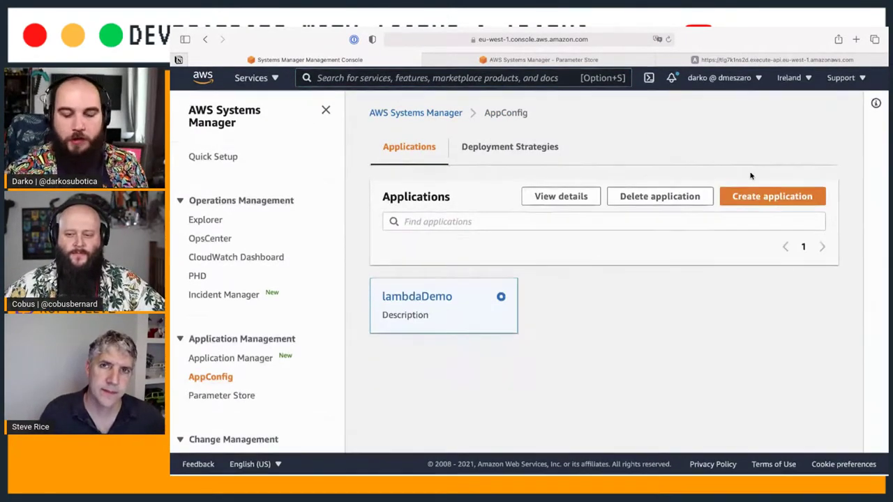
# Step: Create an AppConfig application named streamDemo with the description "This for that beardy stream!"
pyautogui.click(759, 204)
pyautogui.click(461, 269)
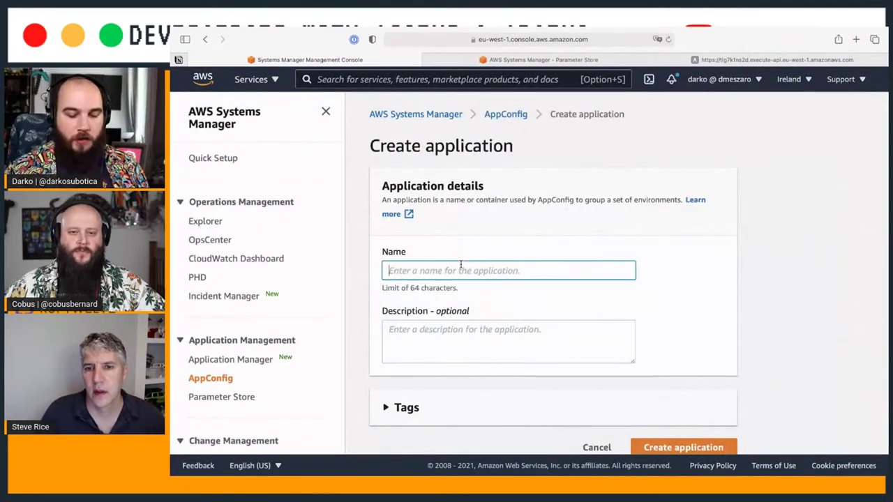
pyautogui.write('streamDemo')
pyautogui.click(466, 347)
pyautogui.write('This for t')
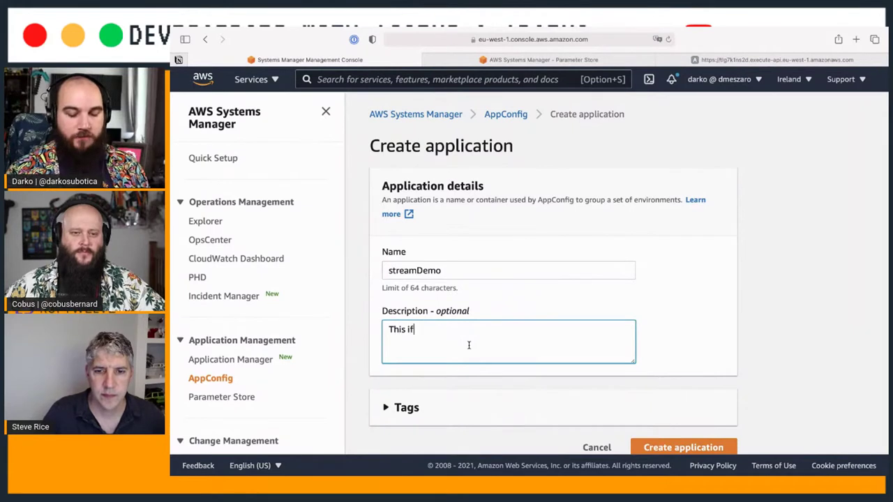
pyautogui.write('hat beardy stream!')
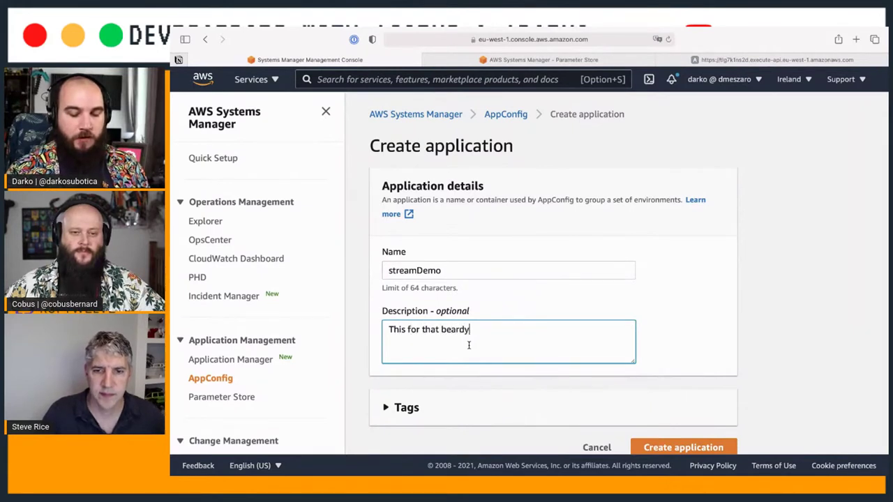
pyautogui.scroll(-1, 592, 357)
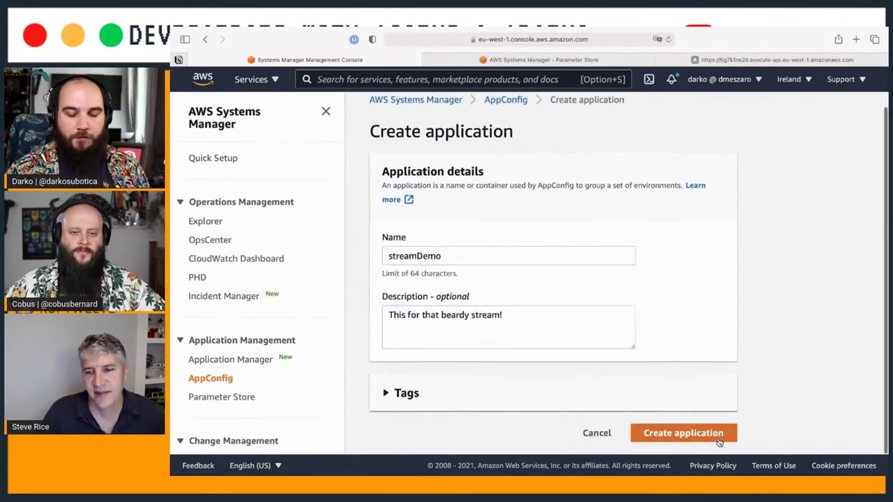
pyautogui.click(717, 441)
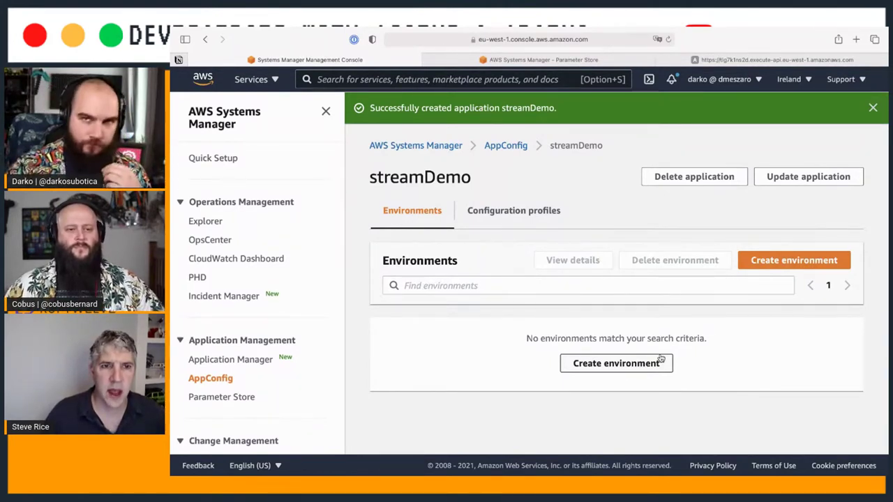
# Step: Start a new environment for streamDemo, naming it prodDE with the description "Production Germany!"
pyautogui.click(608, 364)
pyautogui.click(516, 263)
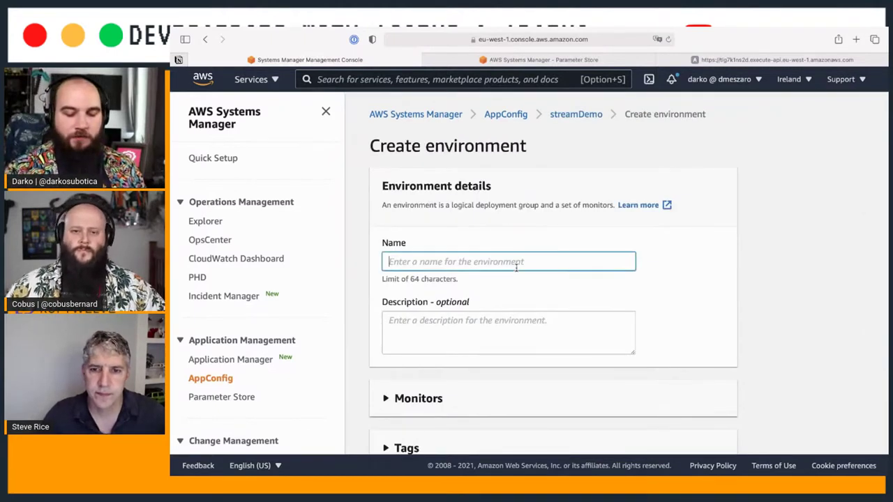
pyautogui.write('prodDE')
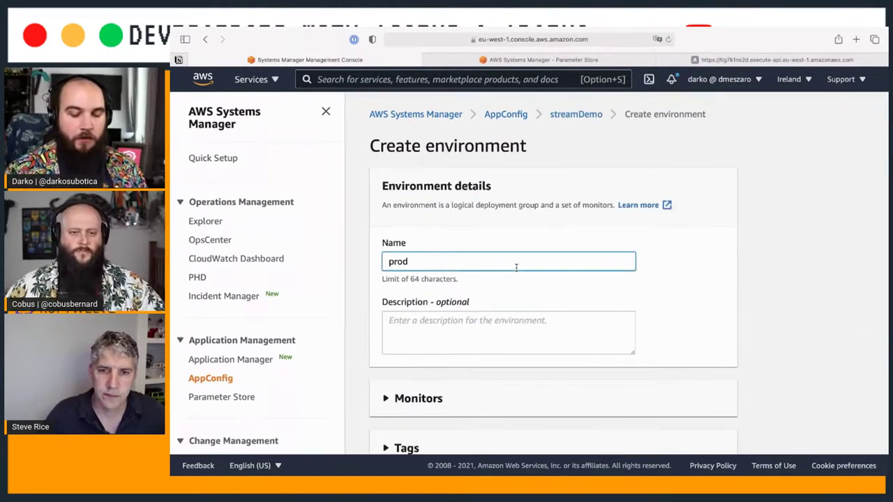
pyautogui.click(514, 330)
pyautogui.write('Prod')
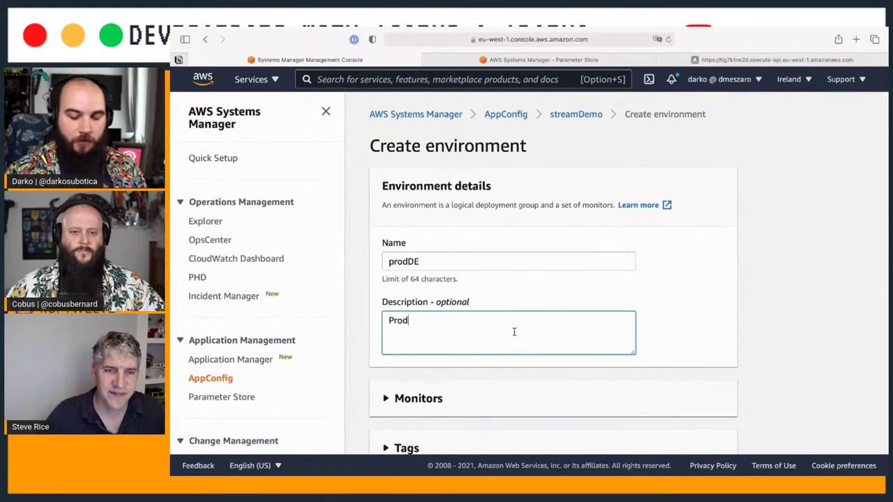
pyautogui.write('uction Germany!')
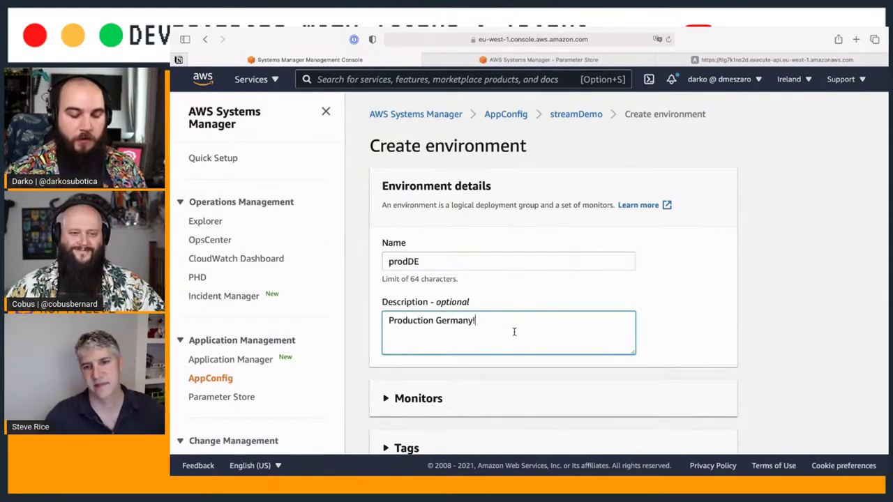
# Step: Check the environment's optional monitor settings, leave them empty, and create the environment
pyautogui.scroll(-2, 516, 342)
pyautogui.click(466, 353)
pyautogui.scroll(-3, 467, 353)
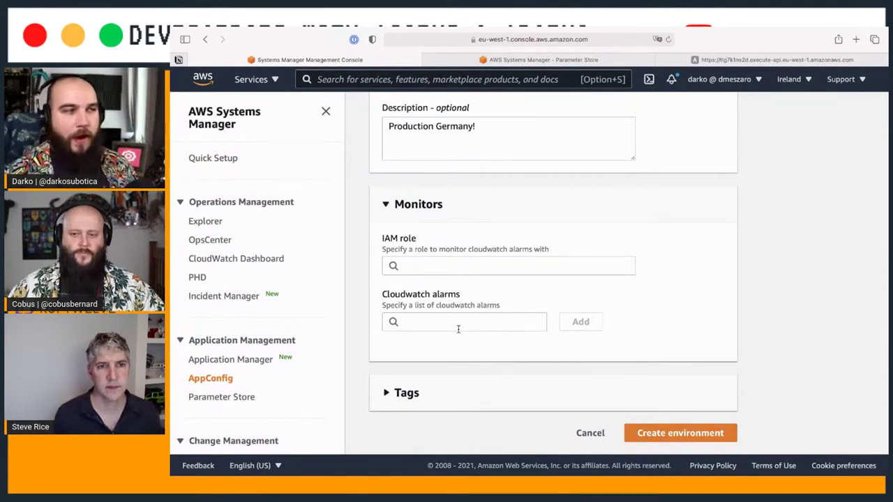
pyautogui.click(419, 205)
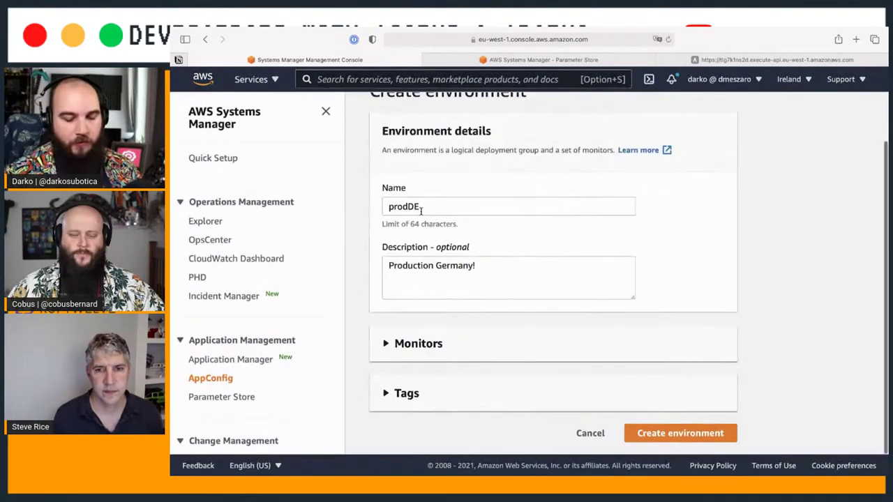
pyautogui.click(678, 432)
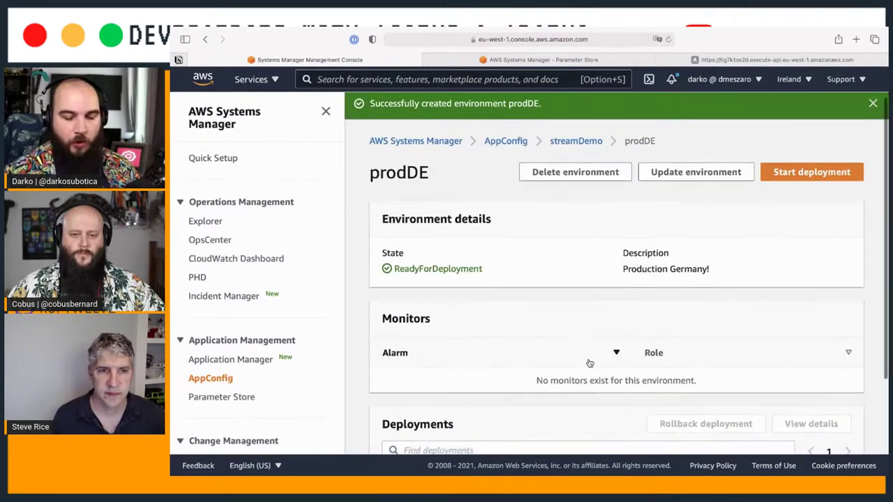
# Step: Return to the streamDemo application and start creating a configuration profile for it
pyautogui.scroll(-2, 562, 312)
pyautogui.scroll(2, 562, 313)
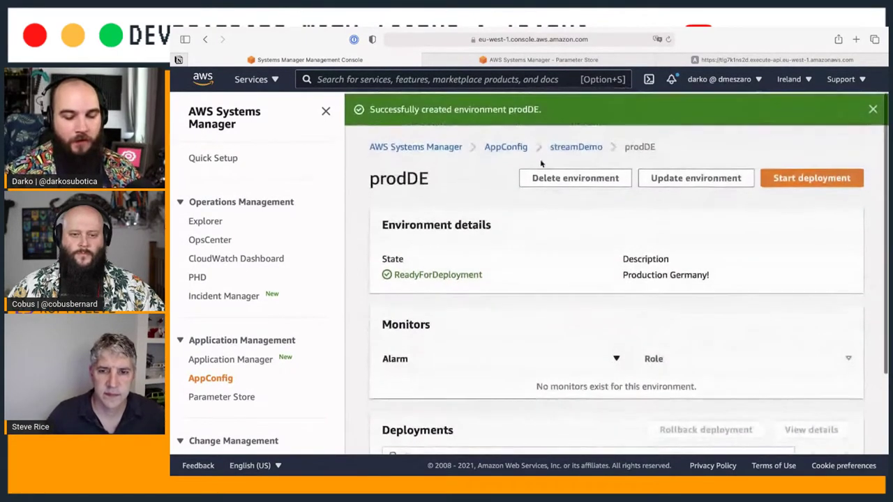
pyautogui.click(563, 147)
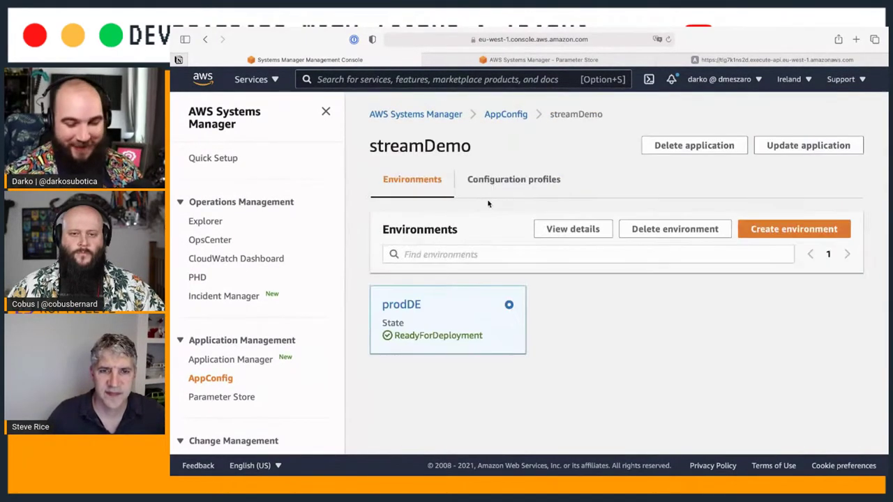
pyautogui.click(505, 186)
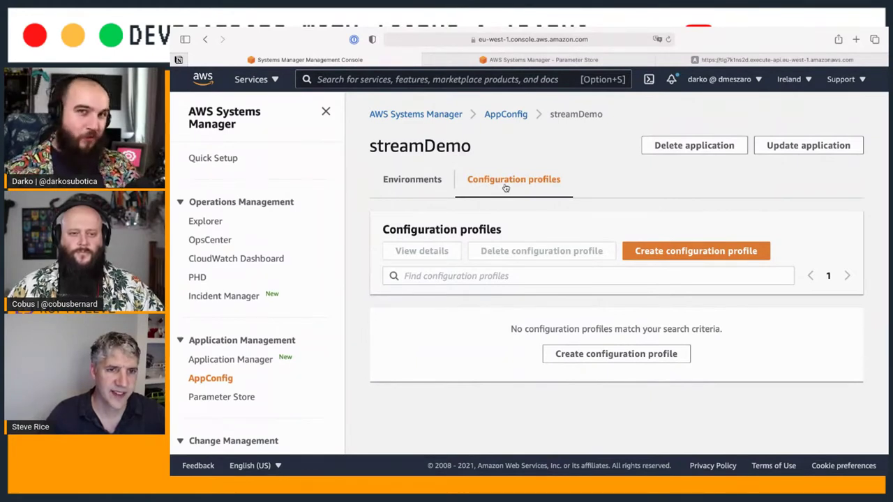
pyautogui.click(629, 255)
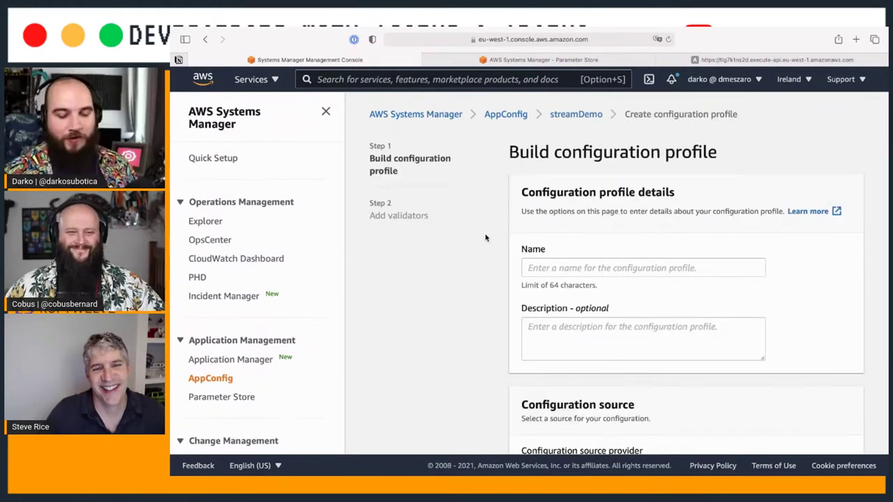
# Step: Name the configuration profile loggingConfig
pyautogui.click(547, 269)
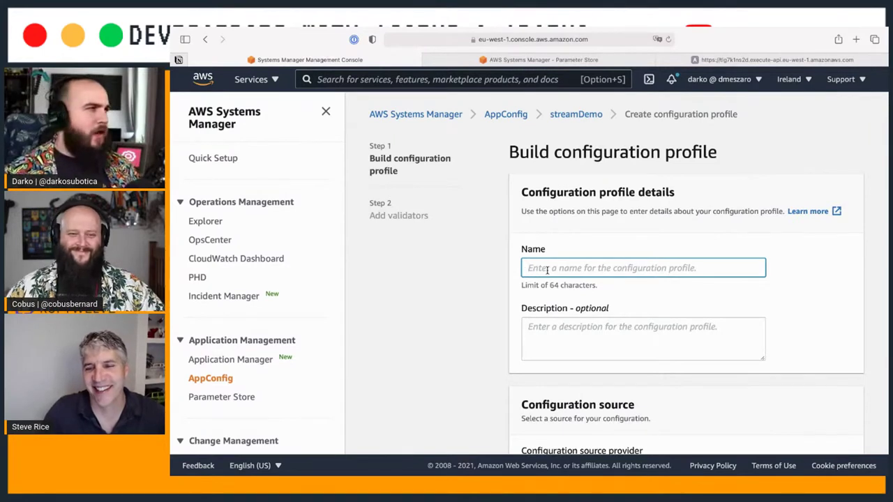
pyautogui.write('logging-config')
pyautogui.press('BackSpace')
pyautogui.press('BackSpace')
pyautogui.press('BackSpace')
pyautogui.press('BackSpace')
pyautogui.press('BackSpace')
pyautogui.press('BackSpace')
pyautogui.press('BackSpace')
pyautogui.write('Config')
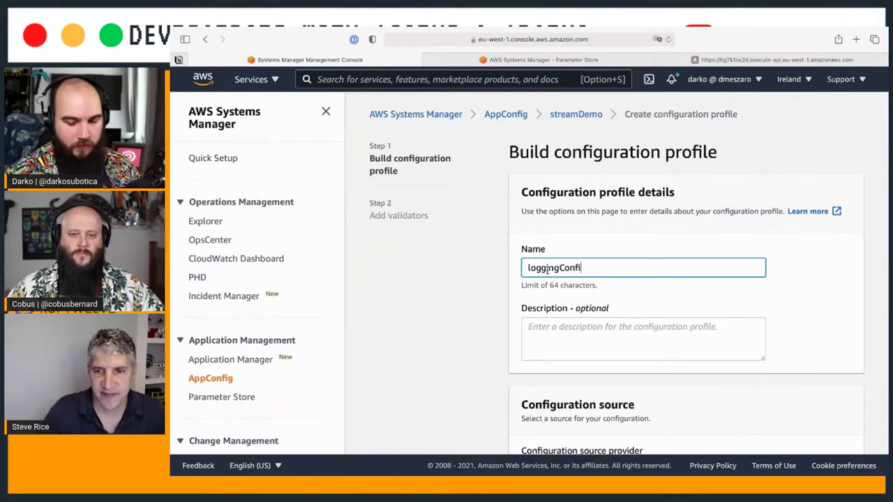
# Step: Describe the configuration profile as "Logging Configuration!", correcting the misspelled word
pyautogui.click(563, 326)
pyautogui.write('Loggin')
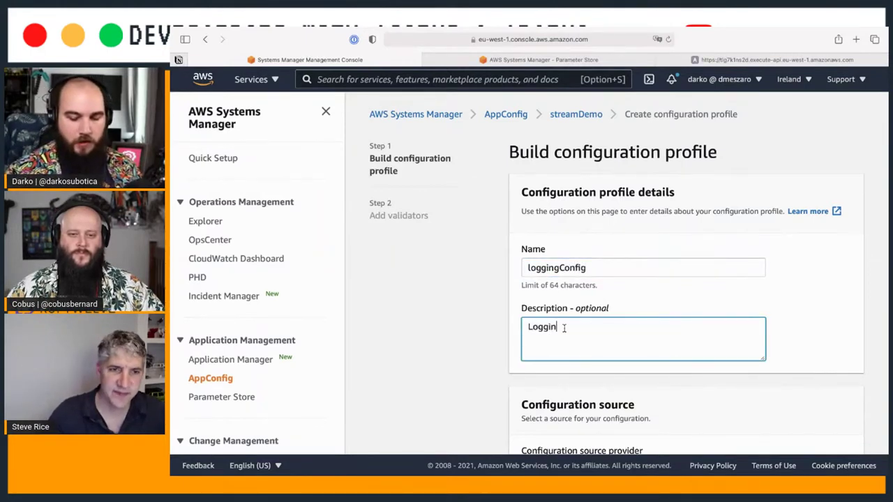
pyautogui.write('g Configuration!')
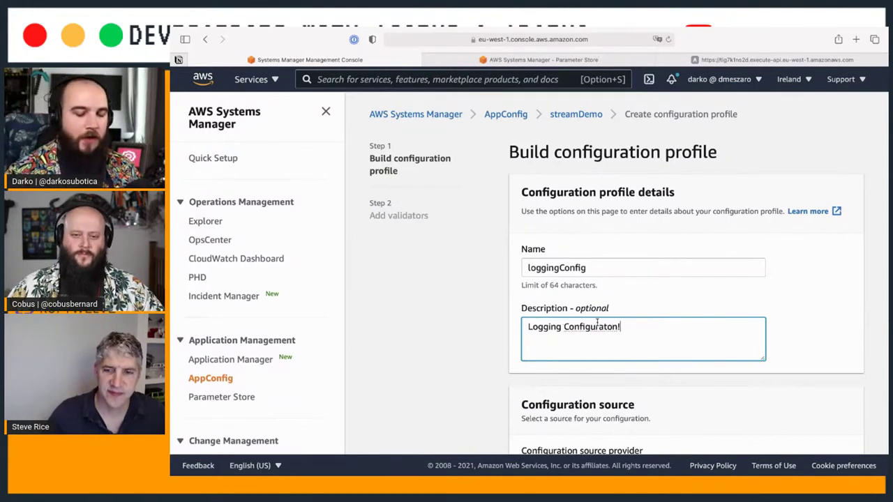
pyautogui.rightClick(596, 325)
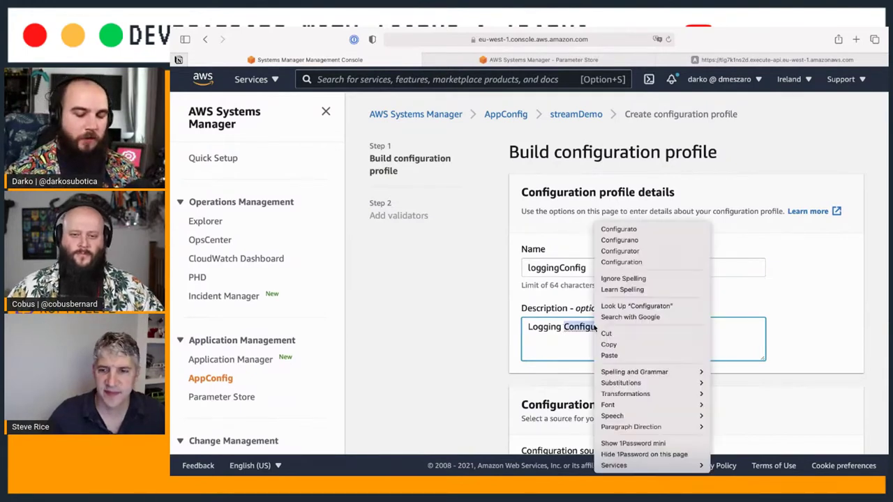
pyautogui.click(621, 261)
pyautogui.write('!')
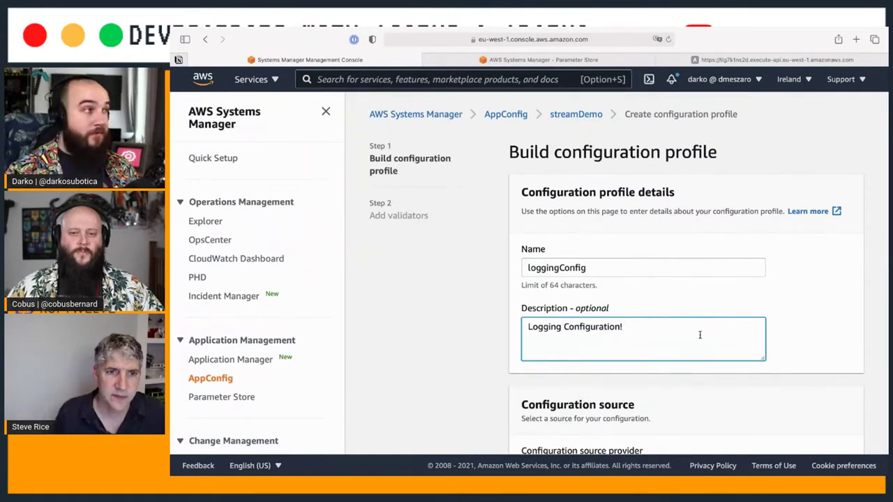
# Step: Collapse the Systems Manager navigation to give the configuration profile form more room
pyautogui.scroll(-1, 699, 333)
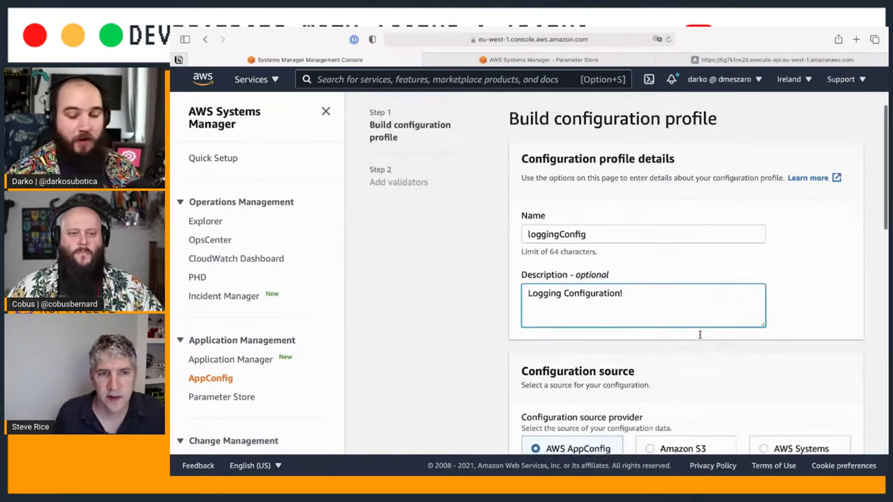
pyautogui.scroll(-4, 679, 320)
pyautogui.scroll(5, 617, 249)
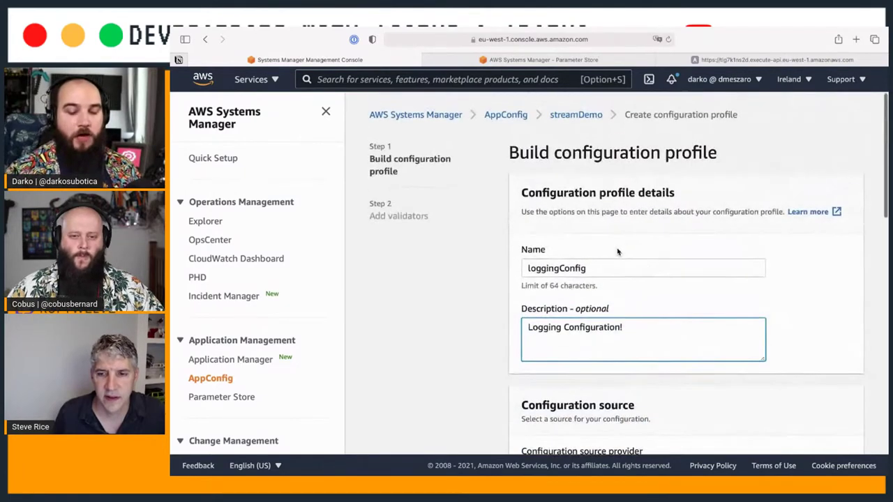
pyautogui.click(324, 114)
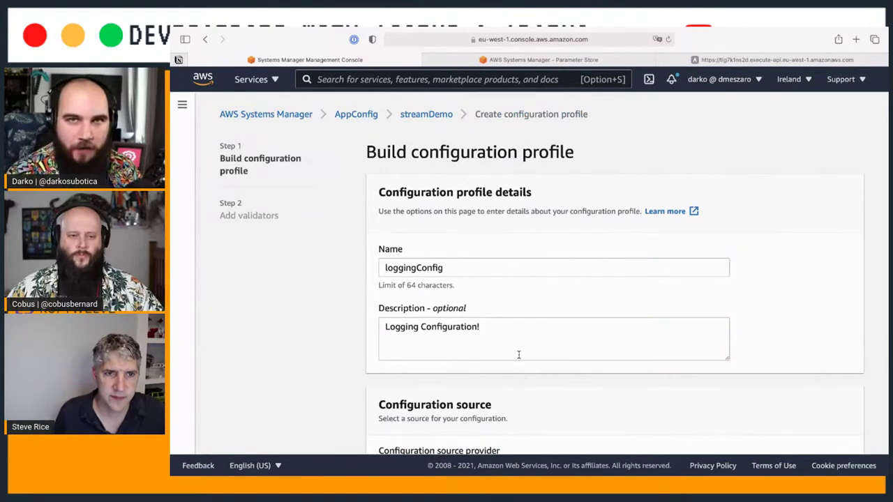
# Step: Compare the configuration source providers and content formats, selecting AWS Systems Manager parameter and AWS CodePipeline in turn
pyautogui.scroll(-7, 519, 355)
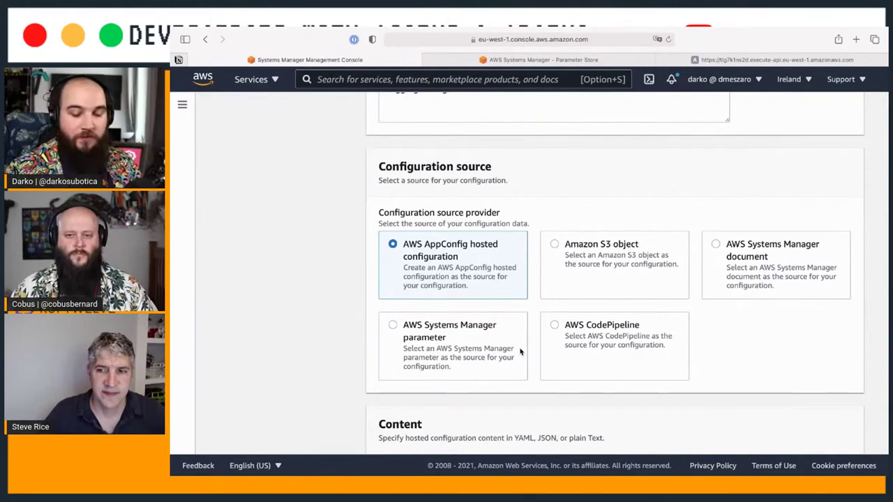
pyautogui.scroll(-5, 519, 352)
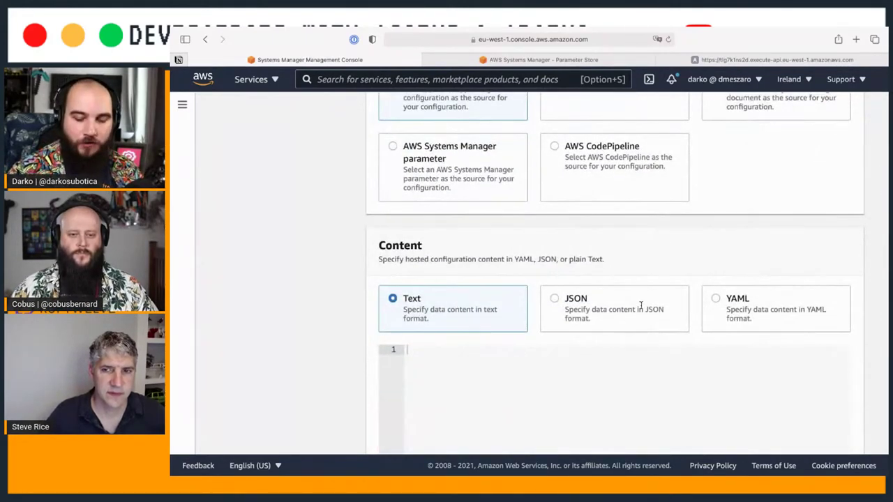
pyautogui.scroll(5, 770, 313)
pyautogui.scroll(-4, 770, 313)
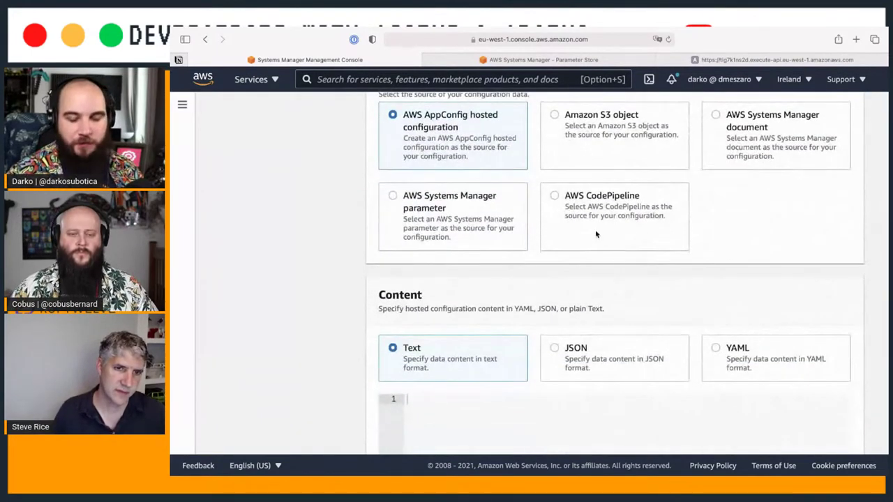
pyautogui.scroll(3, 581, 242)
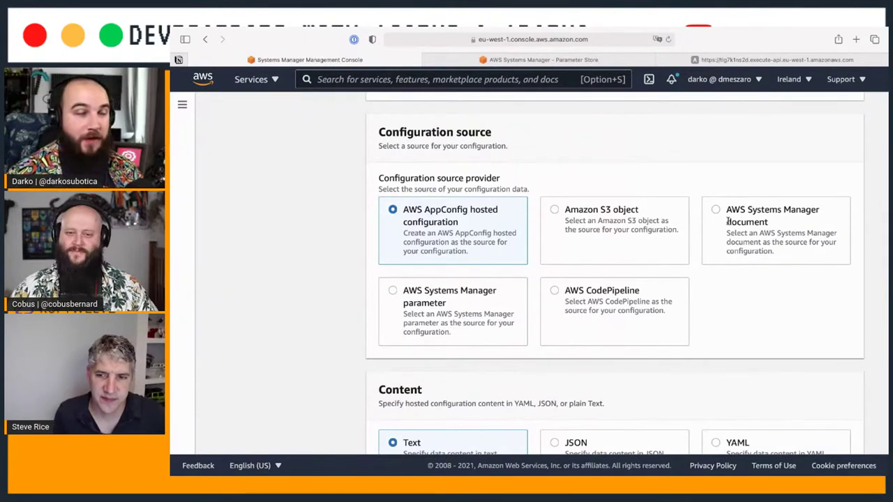
pyautogui.click(430, 314)
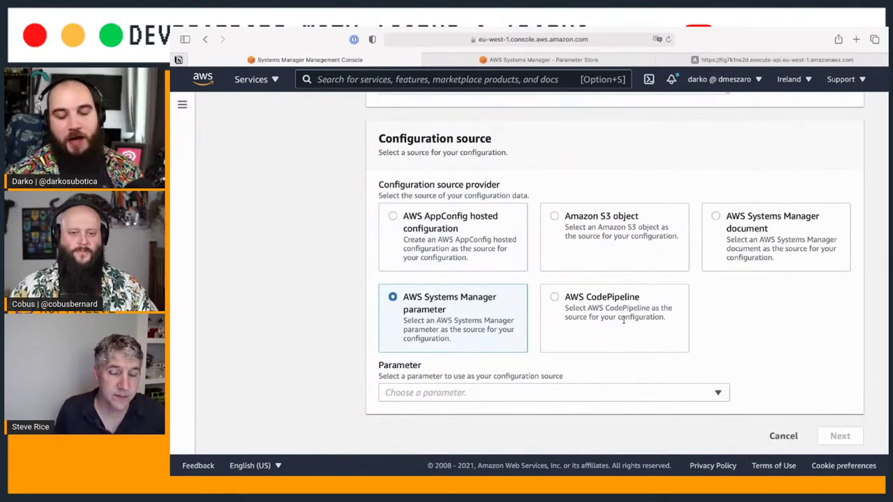
pyautogui.click(622, 320)
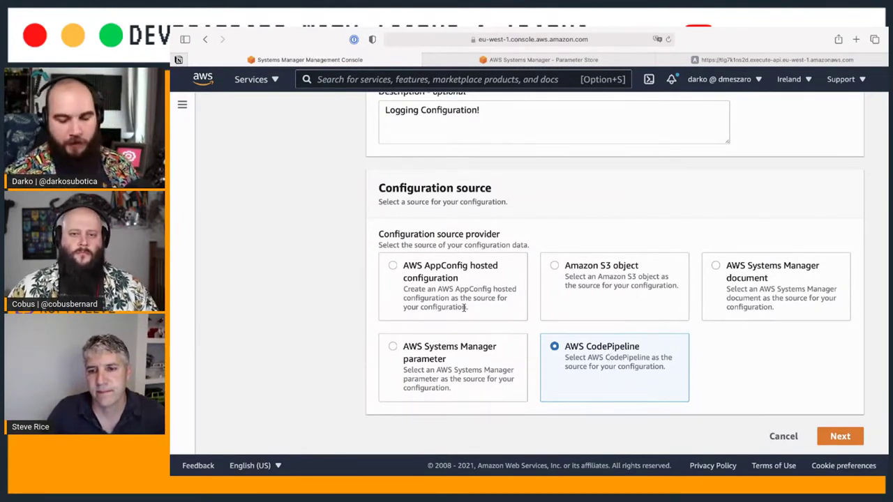
# Step: Set the configuration source to AWS AppConfig hosted configuration with JSON as the content format
pyautogui.click(444, 265)
pyautogui.scroll(-2, 438, 267)
pyautogui.scroll(-2, 438, 267)
pyautogui.click(593, 331)
pyautogui.scroll(-2, 593, 355)
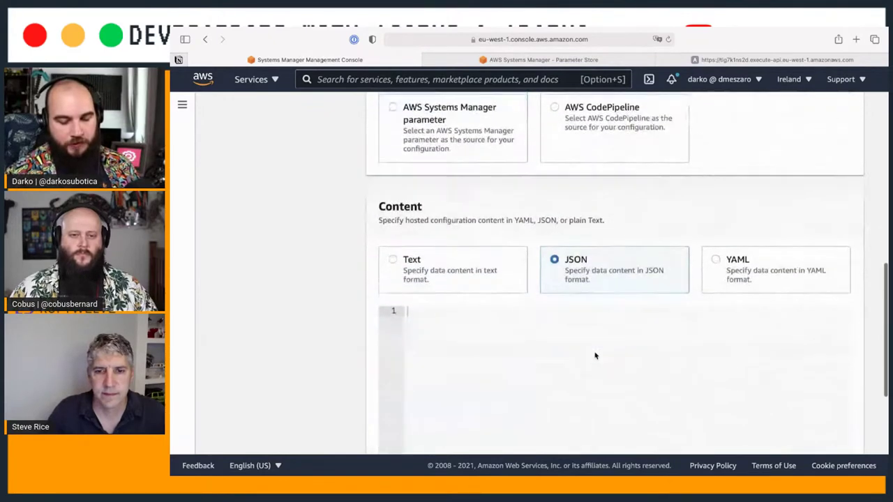
# Step: Enter JSON content for the hosted configuration with a single "beard" key set to "true"
pyautogui.write('{}')
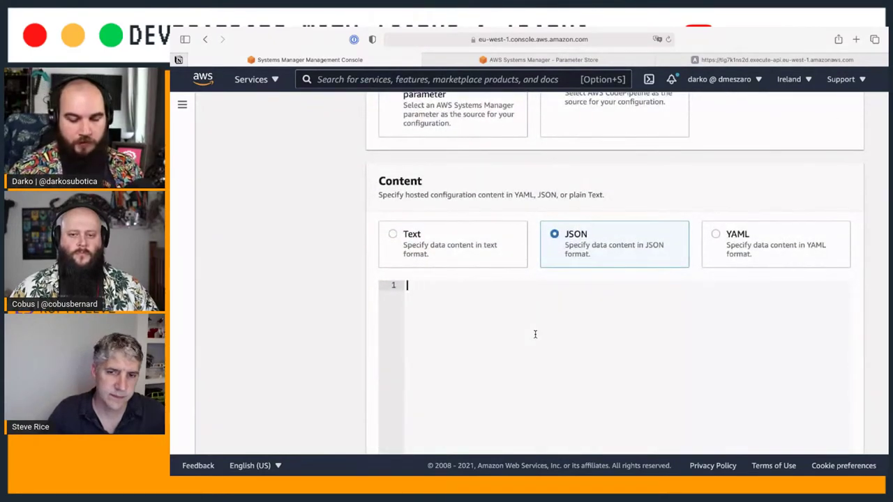
pyautogui.press('Return')
pyautogui.write('"')
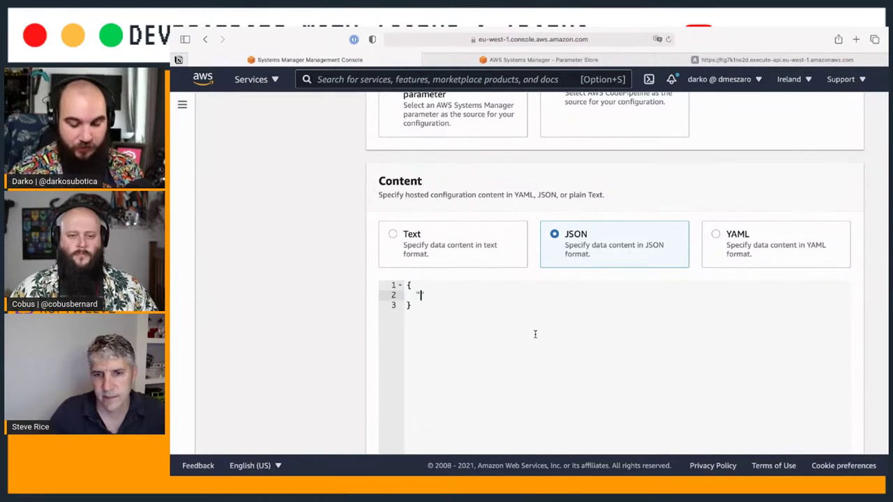
pyautogui.write('beard"')
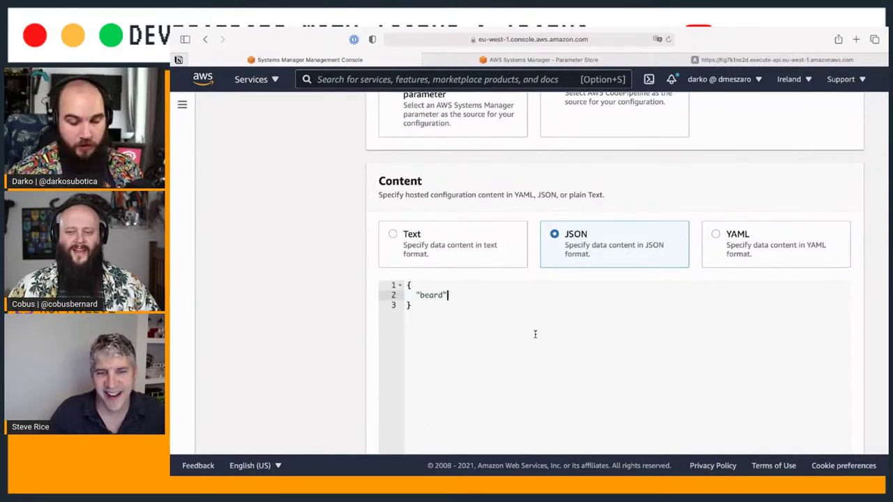
pyautogui.write(': "true"')
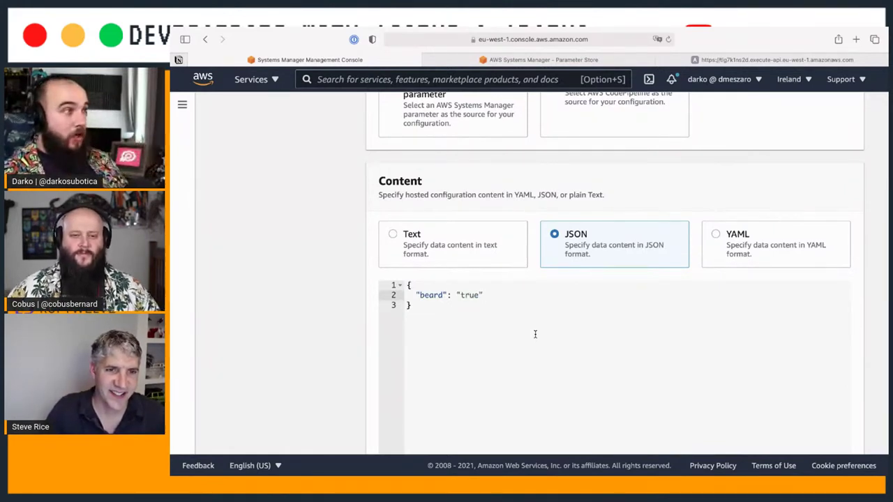
# Step: Describe the hosted configuration version as "Enable Beard" and continue to the validators
pyautogui.scroll(-5, 536, 336)
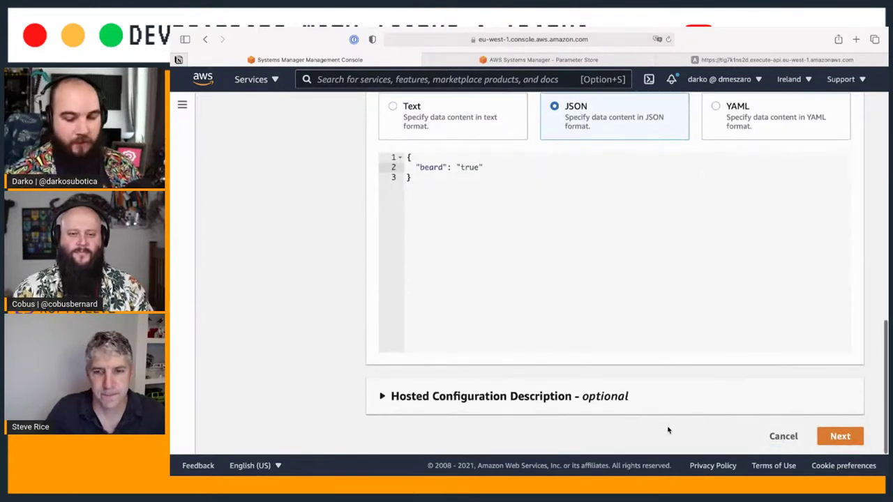
pyautogui.click(722, 395)
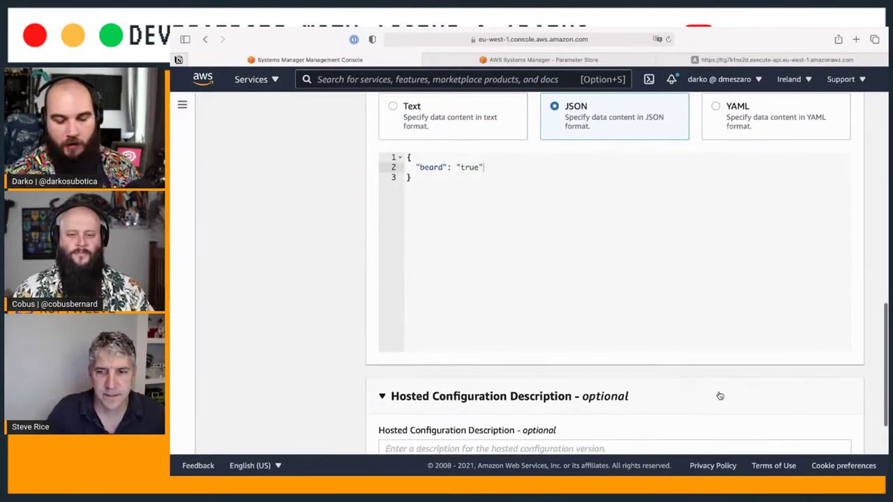
pyautogui.scroll(-2, 614, 388)
pyautogui.click(579, 368)
pyautogui.write('Th')
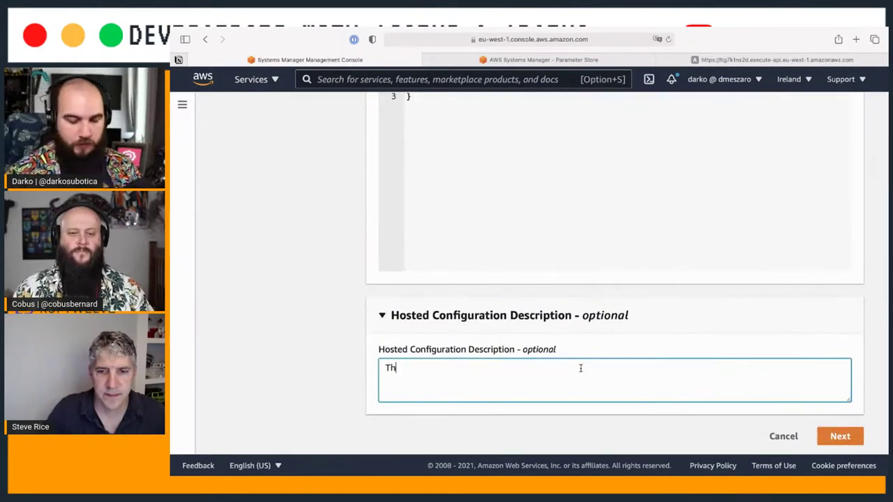
pyautogui.press('BackSpace')
pyautogui.press('BackSpace')
pyautogui.write('B')
pyautogui.press('BackSpace')
pyautogui.write('Enable Beard')
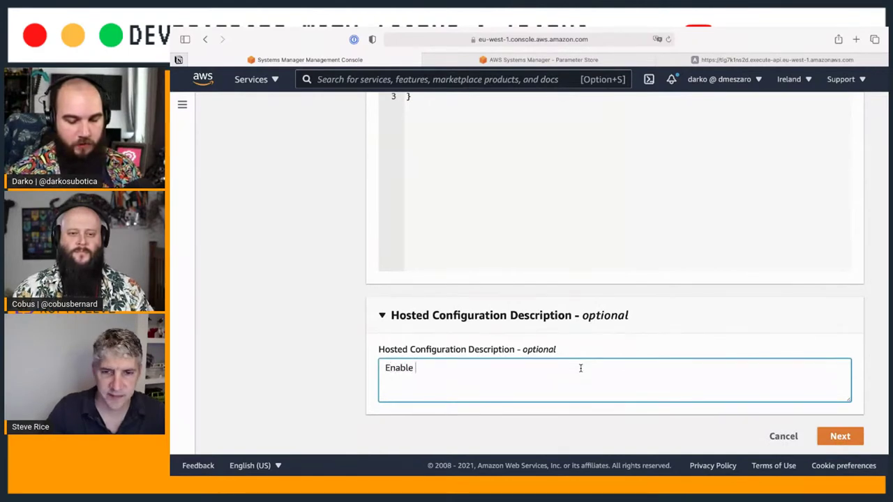
pyautogui.click(839, 435)
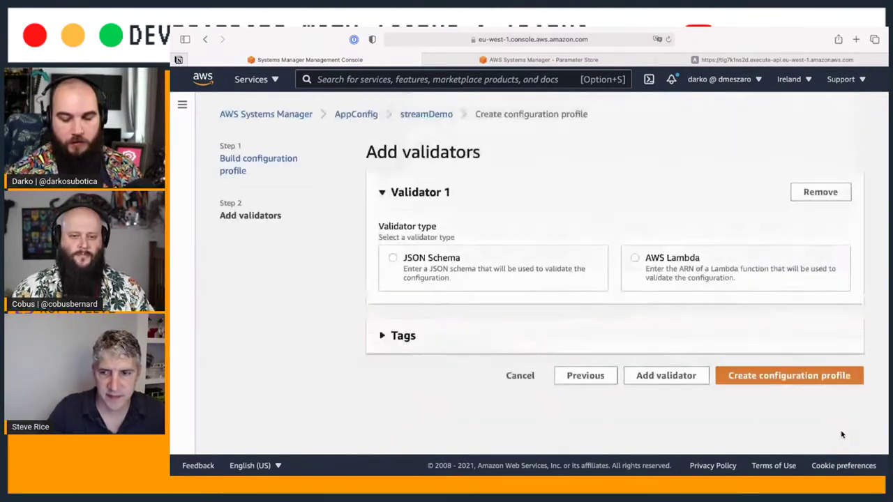
# Step: Compare the JSON Schema and AWS Lambda validator types, selecting each in turn for Validator 1
pyautogui.click(392, 259)
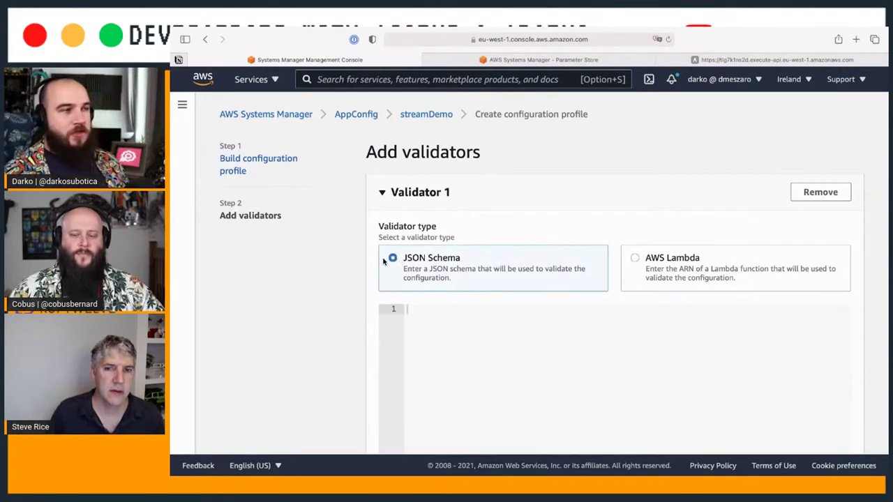
pyautogui.scroll(-2, 504, 293)
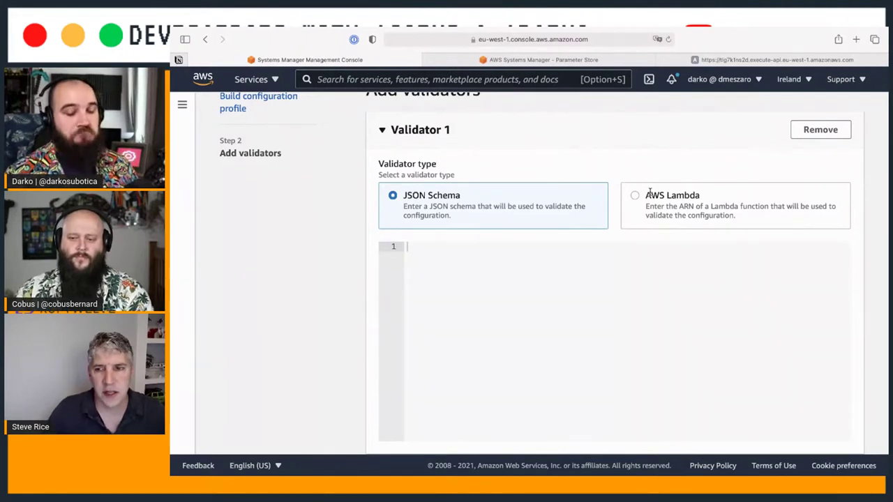
pyautogui.click(640, 198)
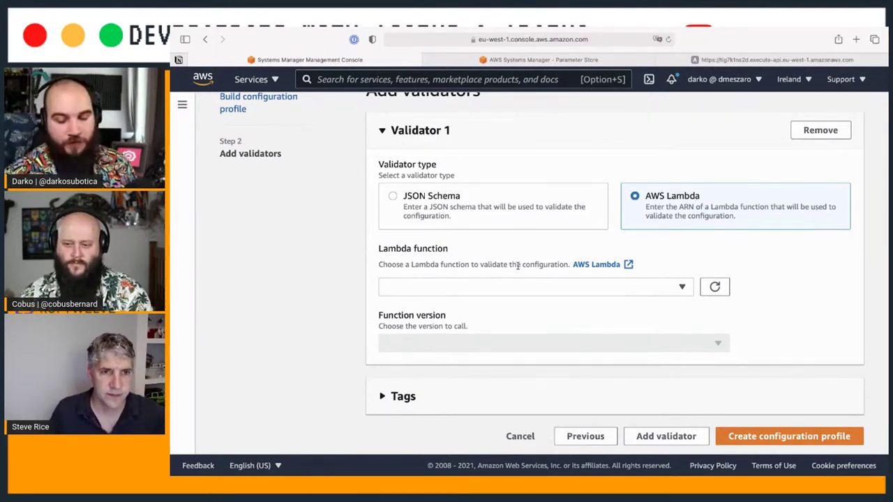
# Step: Remove Validator 1 and create the configuration profile without validators
pyautogui.scroll(2, 523, 268)
pyautogui.click(817, 191)
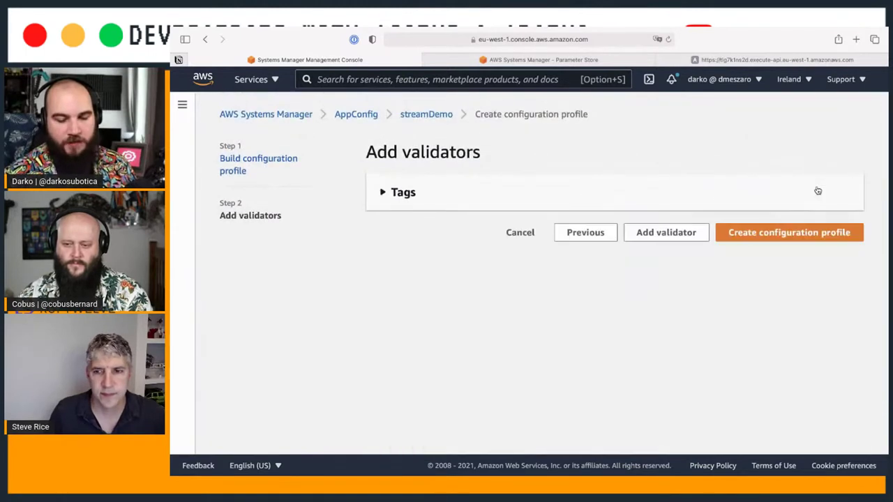
pyautogui.click(748, 241)
# Step: Review the loggingConfig profile's details and the description and content of its hosted configuration version
pyautogui.scroll(-3, 635, 268)
pyautogui.scroll(-2, 635, 269)
pyautogui.scroll(1, 635, 267)
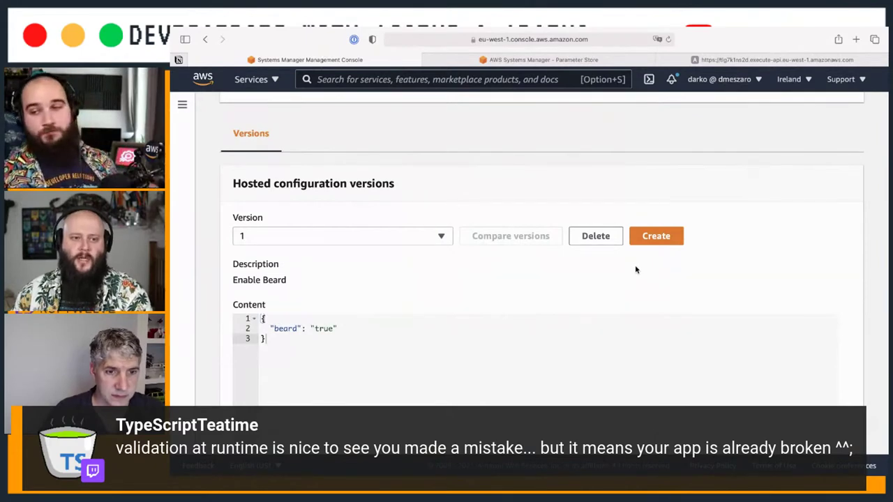
pyautogui.scroll(5, 638, 258)
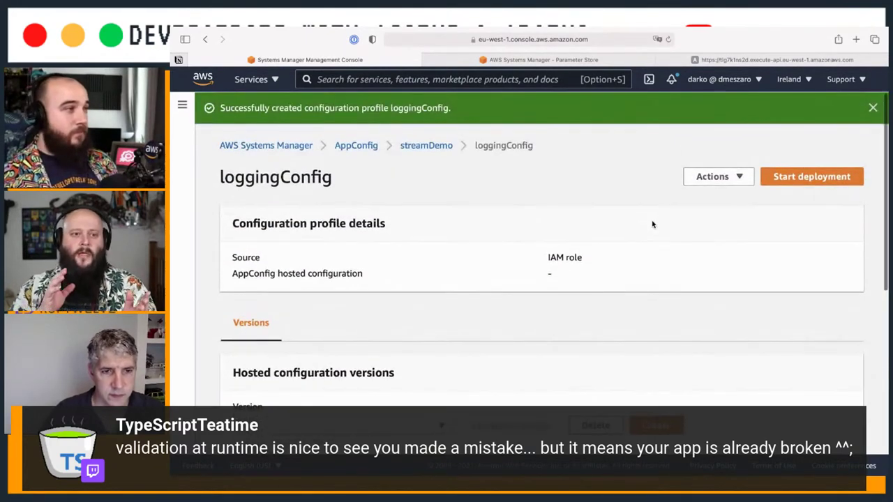
pyautogui.scroll(-1, 653, 224)
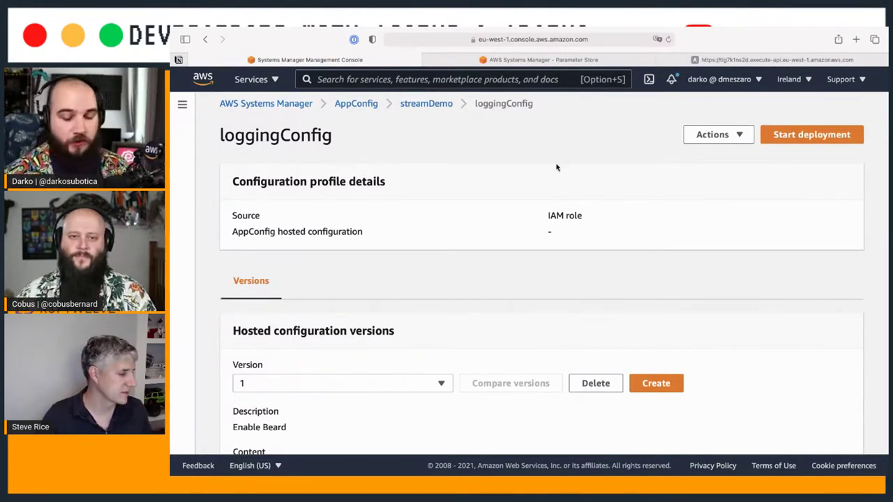
pyautogui.scroll(-5, 486, 209)
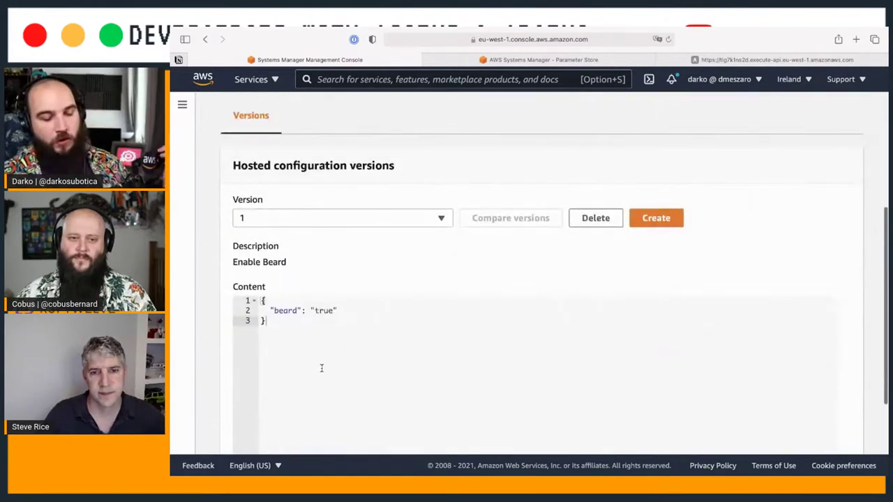
pyautogui.scroll(-2, 322, 368)
pyautogui.scroll(6, 322, 368)
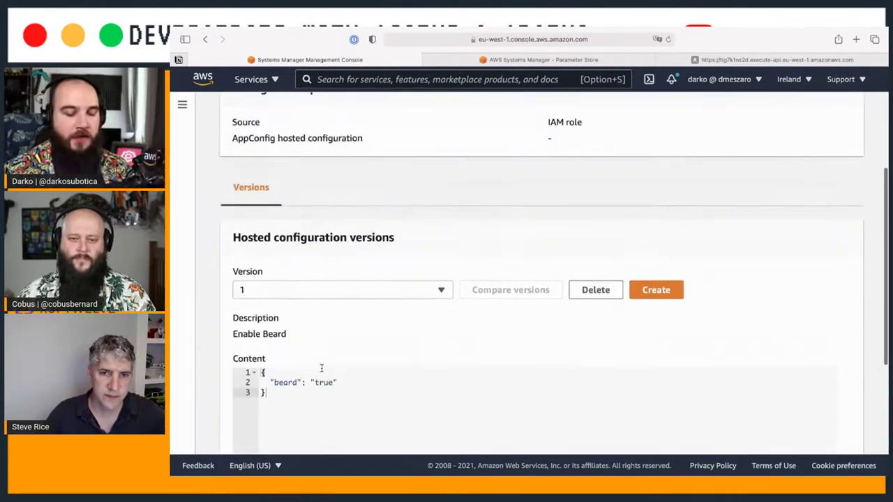
pyautogui.scroll(-2, 321, 368)
pyautogui.scroll(3, 321, 368)
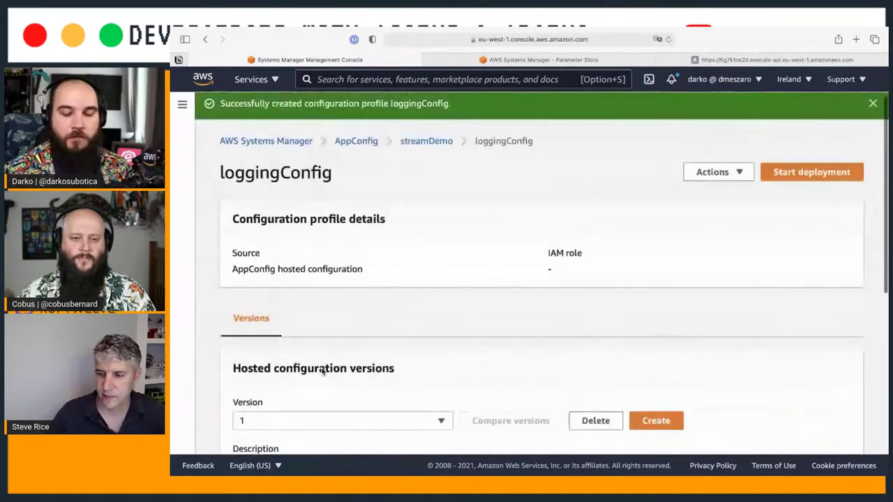
# Step: Go back through AppConfig to the streamDemo application's prodDE environment and begin a new deployment there
pyautogui.click(407, 149)
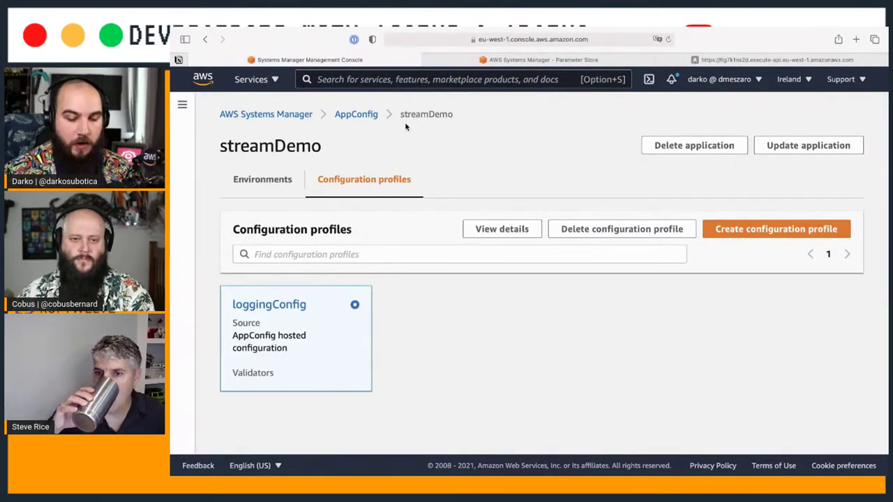
pyautogui.click(359, 115)
pyautogui.click(278, 300)
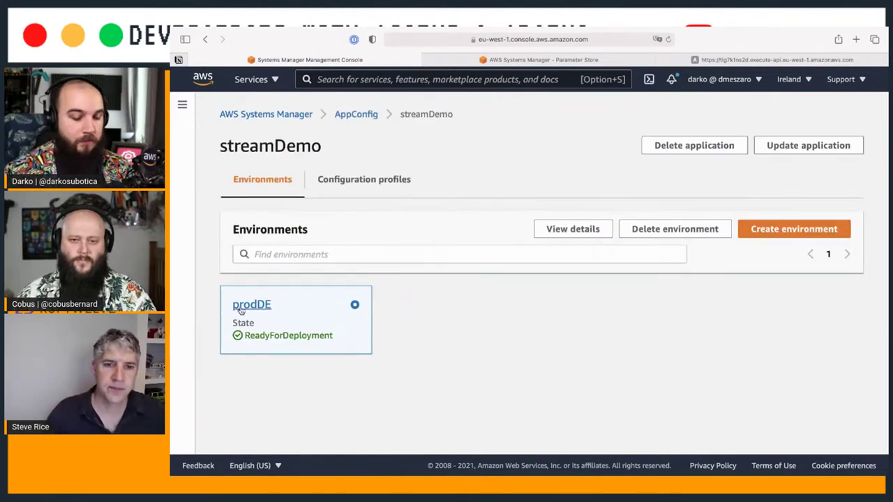
pyautogui.click(251, 305)
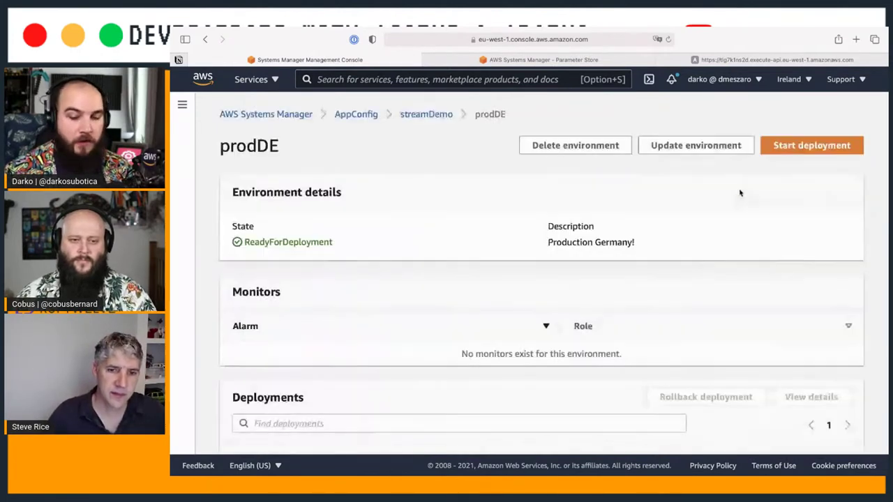
pyautogui.click(818, 145)
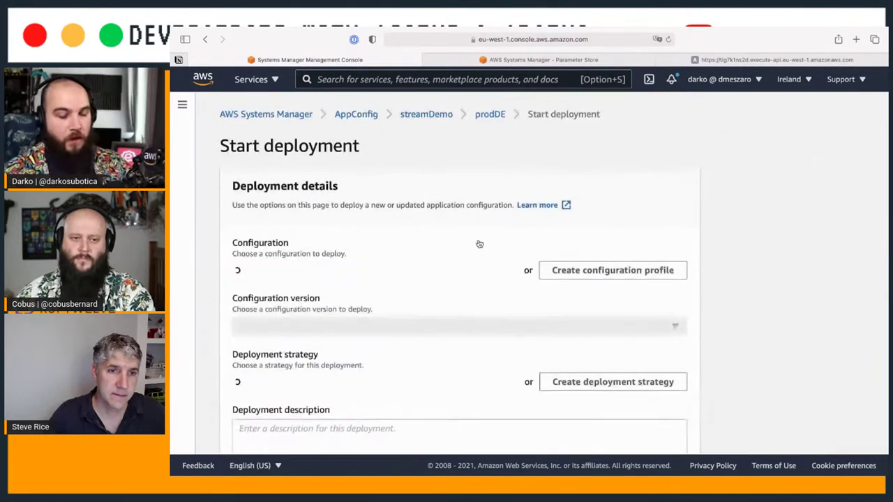
# Step: Choose loggingConfig with hosted configuration version 1 as the configuration to deploy
pyautogui.click(401, 267)
pyautogui.click(357, 277)
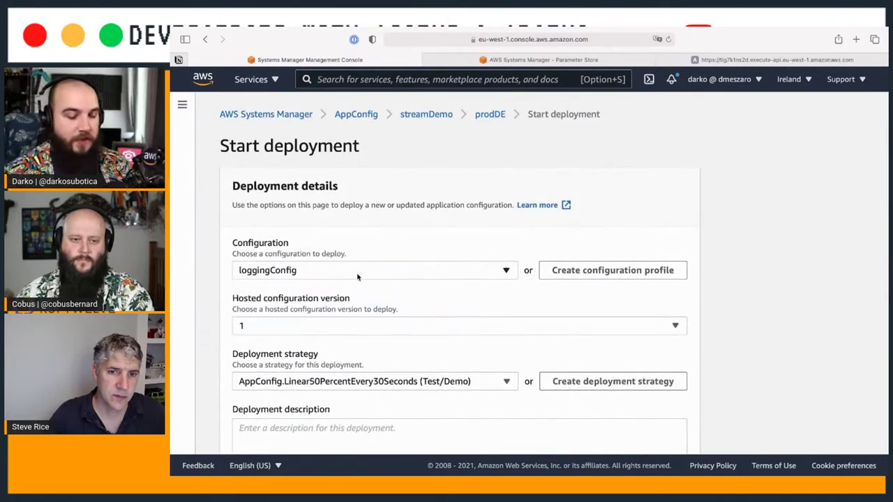
pyautogui.scroll(-2, 379, 314)
pyautogui.click(309, 255)
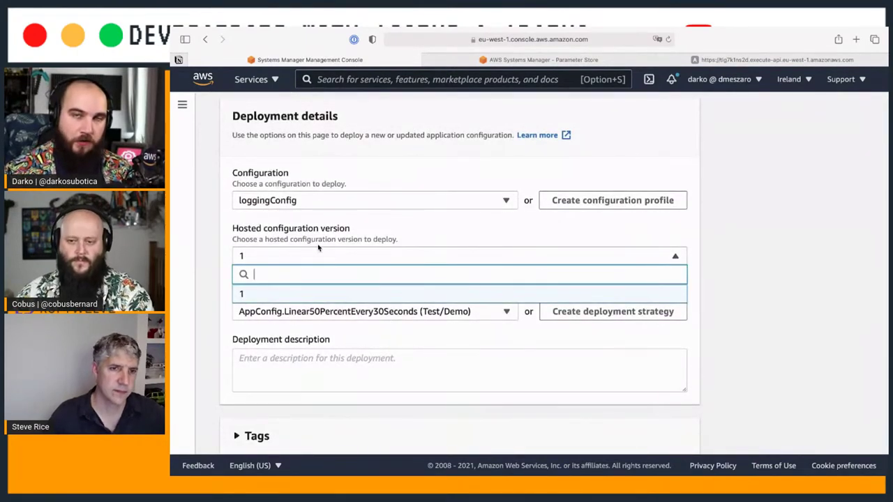
pyautogui.click(318, 248)
pyautogui.scroll(-1, 306, 247)
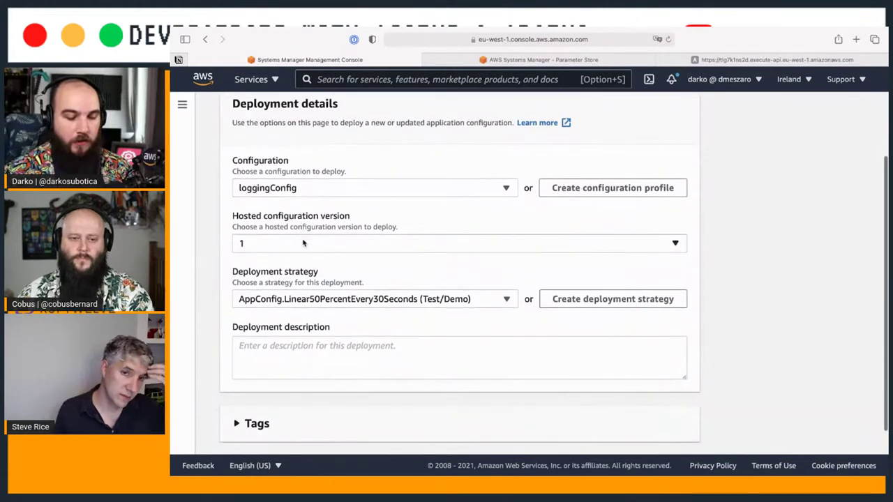
# Step: Set the deployment strategy to AppConfig.AllAtOnce (Quick)
pyautogui.click(302, 302)
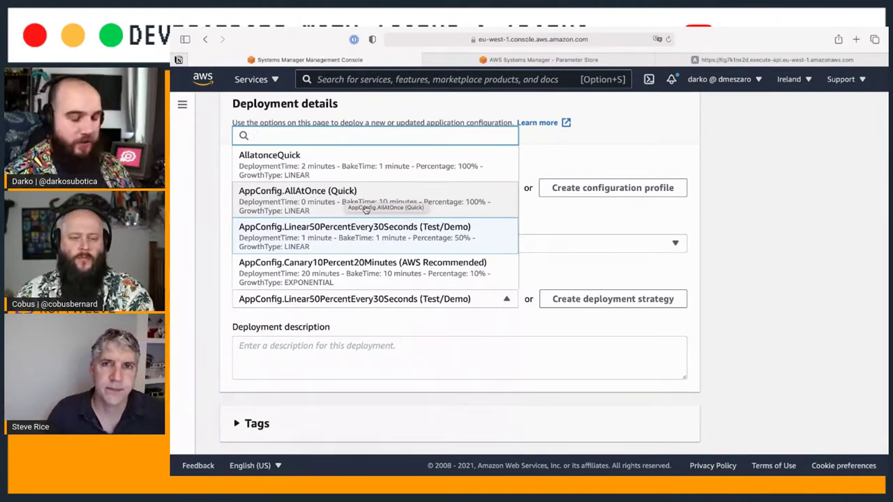
pyautogui.hotkey('ctrl', 'Right')
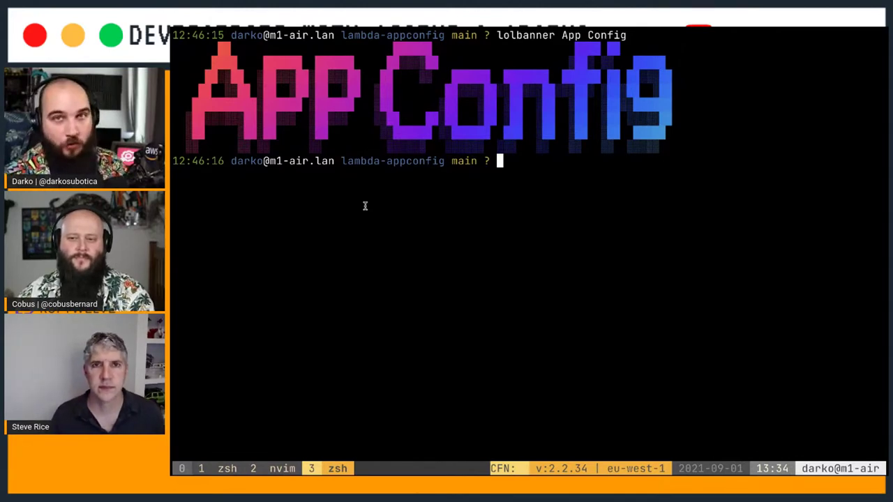
pyautogui.hotkey('ctrl', 'Left')
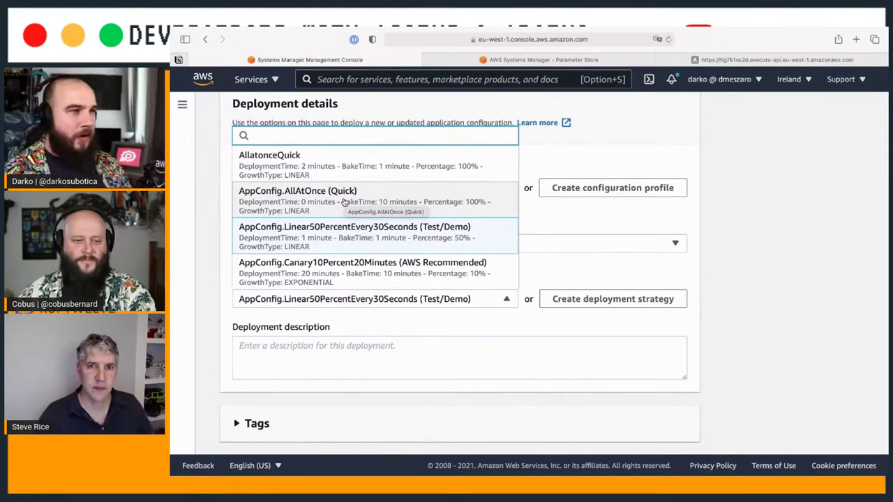
pyautogui.click(342, 208)
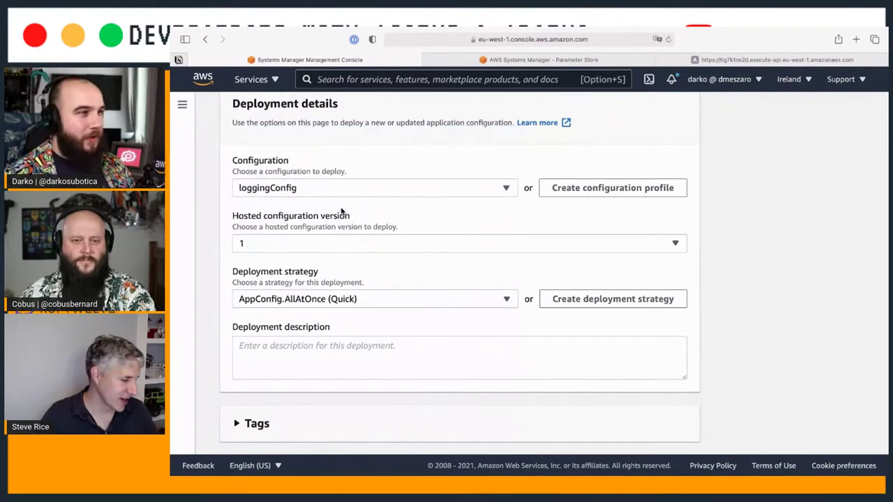
# Step: Enter "Hey Trying this out" as the deployment description
pyautogui.click(325, 374)
pyautogui.write('Hey T')
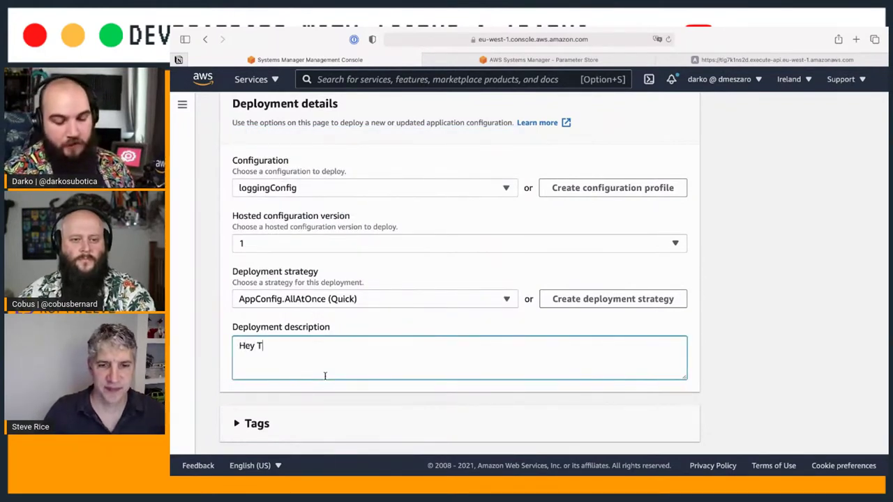
pyautogui.write('rying this out')
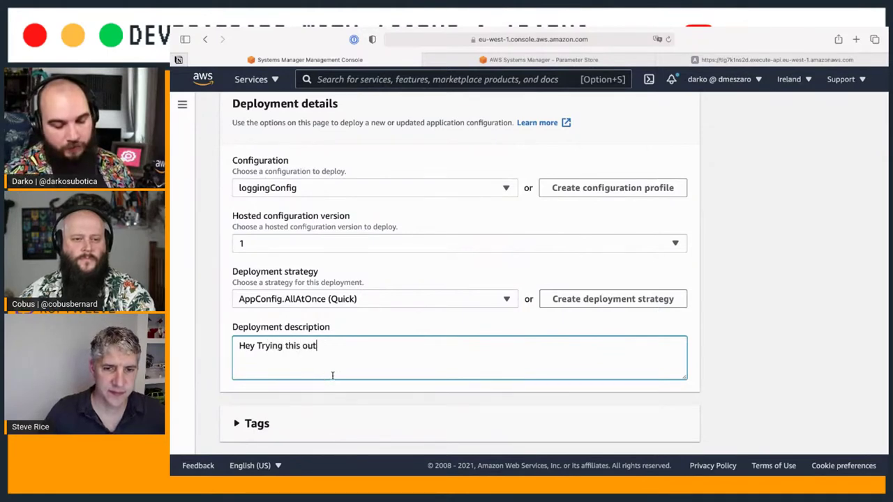
pyautogui.scroll(-1, 330, 373)
pyautogui.click(631, 433)
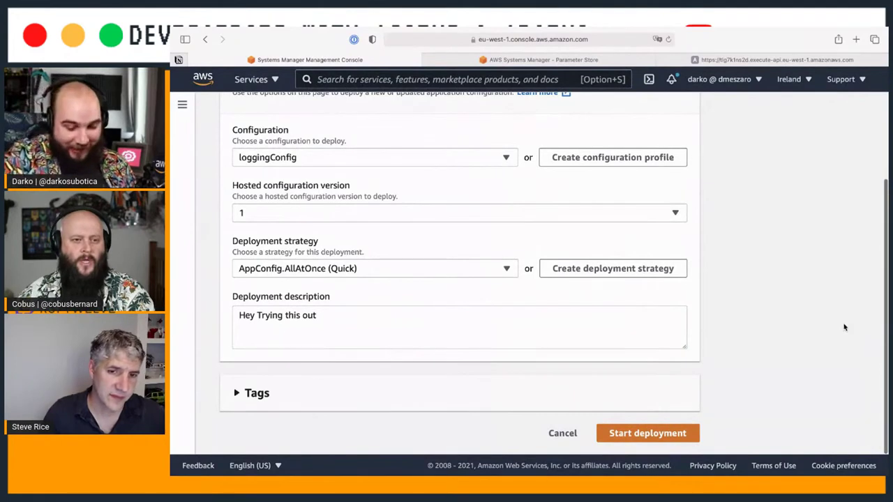
# Step: Review the available deployment strategies and their deployment time, bake time, percentage and growth type
pyautogui.click(425, 271)
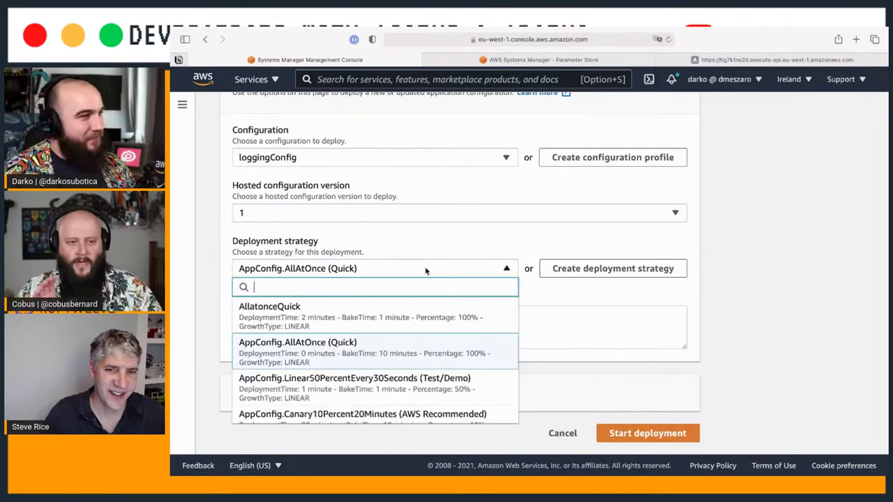
pyautogui.scroll(-1, 454, 335)
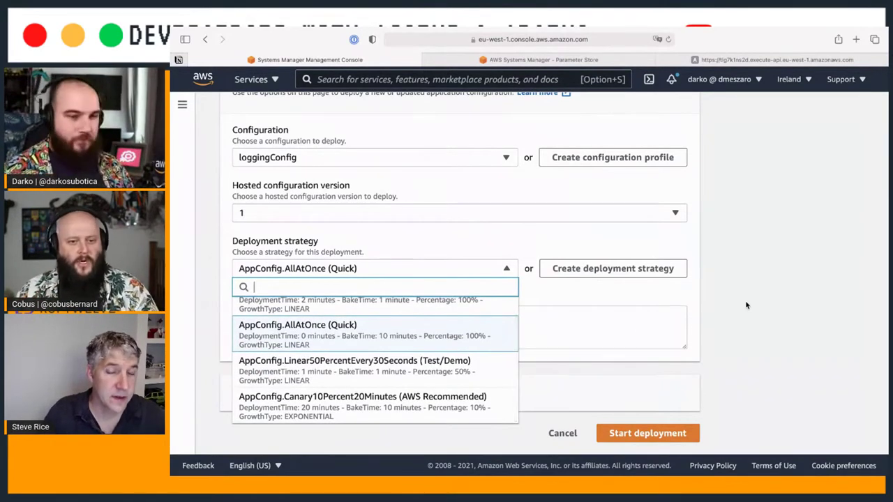
pyautogui.scroll(-2, 483, 350)
pyautogui.scroll(1, 483, 350)
pyautogui.scroll(-1, 482, 350)
pyautogui.scroll(1, 482, 352)
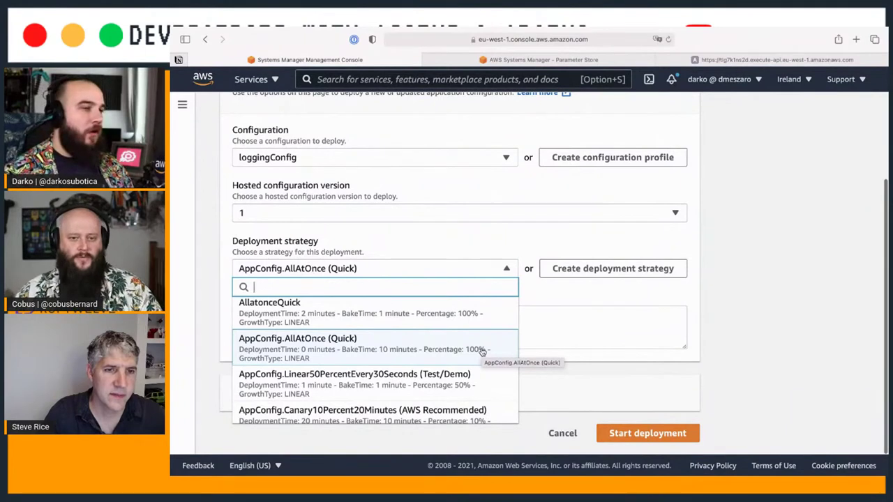
pyautogui.scroll(-1, 481, 352)
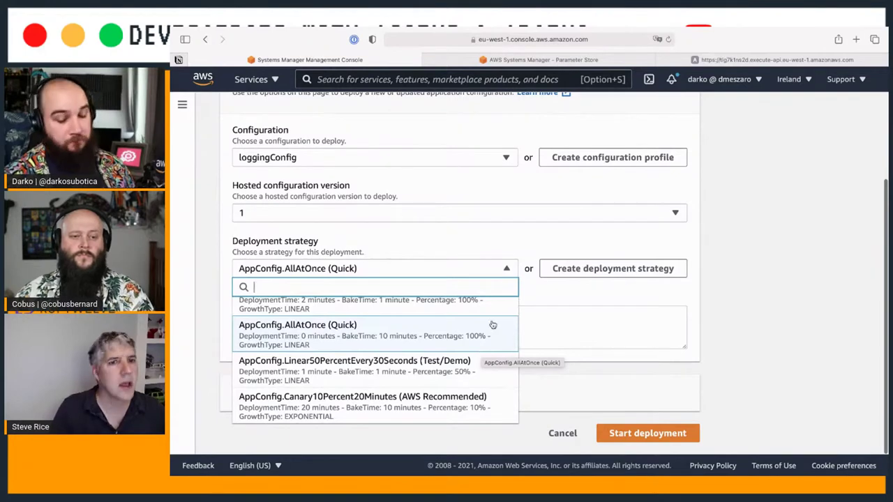
# Step: Open the form for a new deployment strategy, inspect its deployment type and timing settings, and cancel it
pyautogui.click(597, 272)
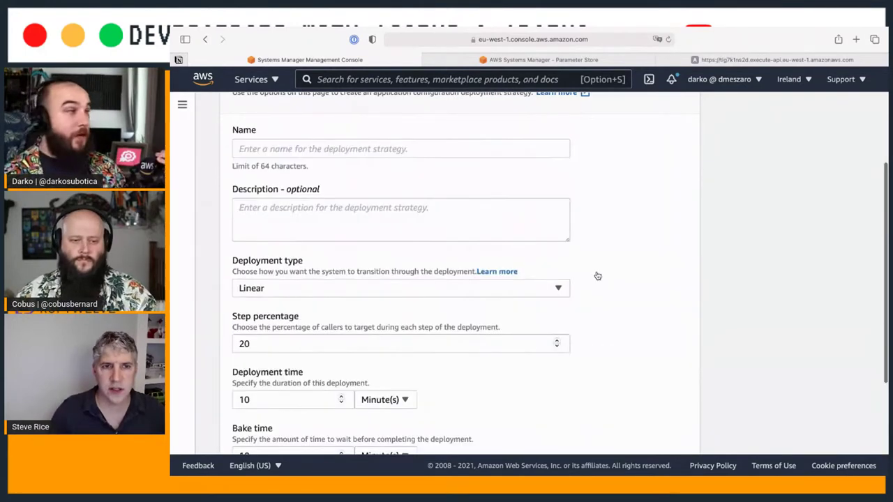
pyautogui.scroll(-1, 461, 235)
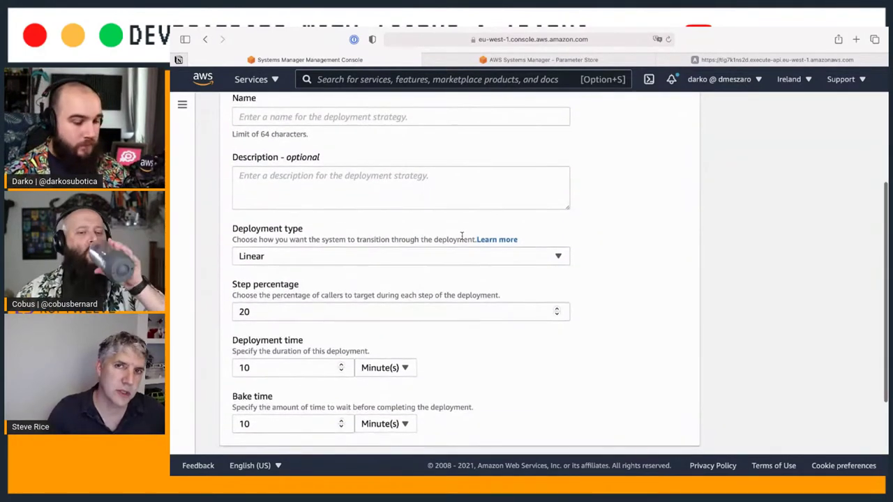
pyautogui.scroll(-2, 461, 236)
pyautogui.click(451, 215)
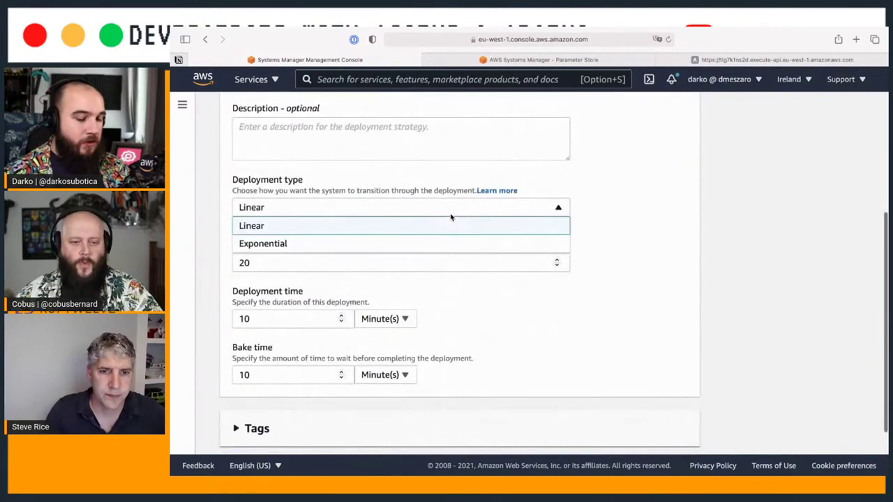
pyautogui.click(450, 217)
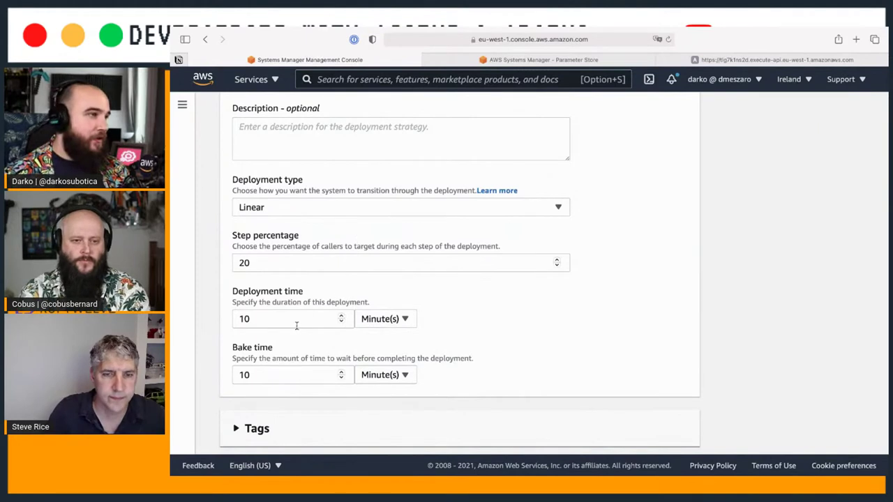
pyautogui.scroll(-1, 287, 374)
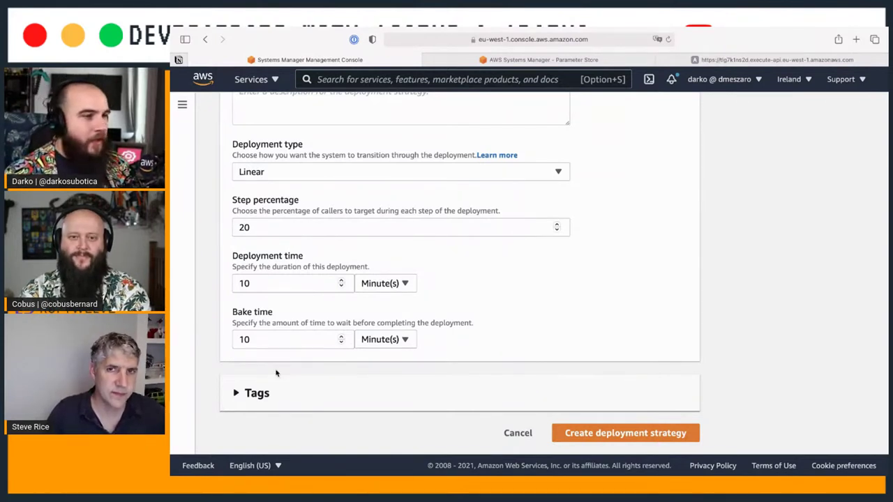
pyautogui.click(516, 432)
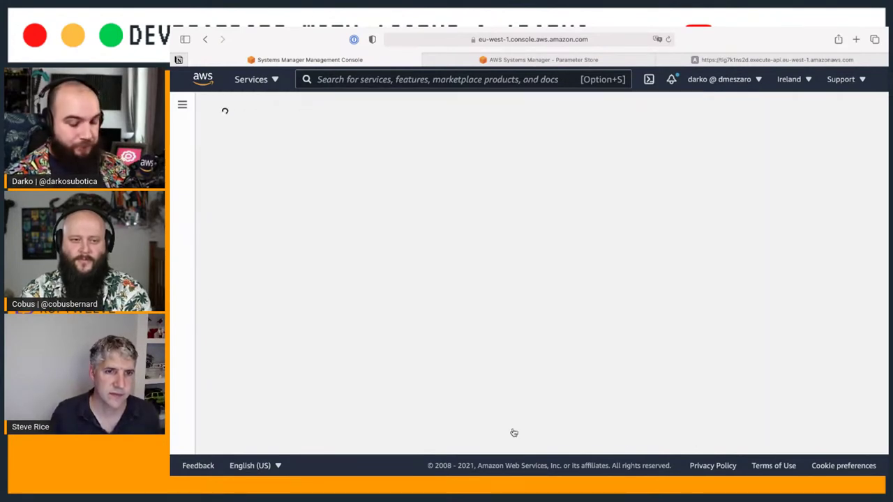
# Step: Start the deployment of loggingConfig version 1 with the AppConfig.AllAtOnce (Quick) strategy
pyautogui.scroll(-3, 495, 398)
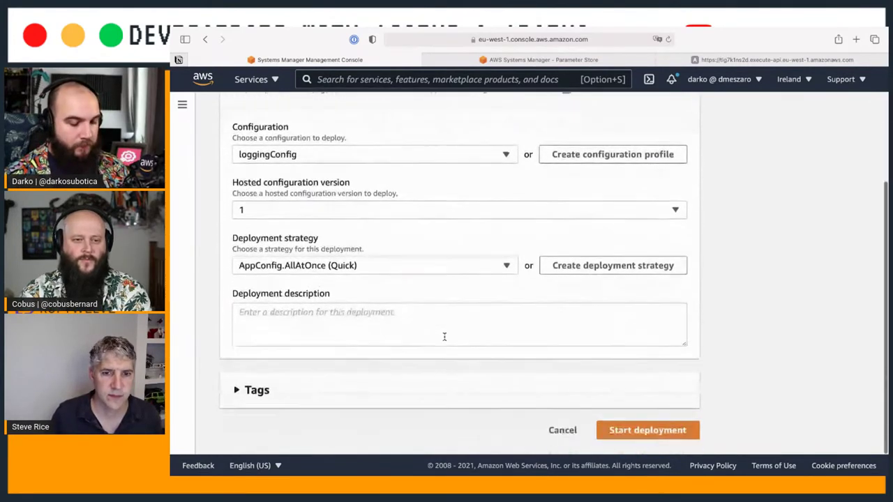
pyautogui.click(636, 431)
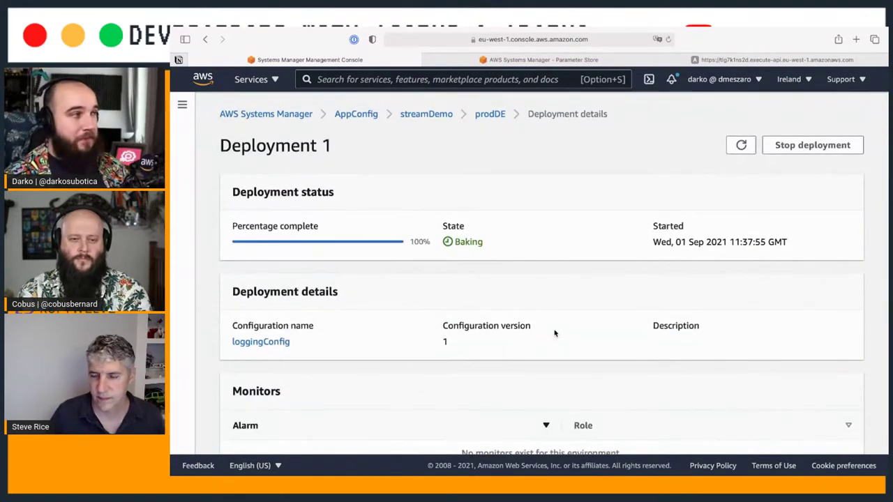
# Step: Examine the deployment's status, configuration details, monitors and strategy details
pyautogui.scroll(-2, 554, 333)
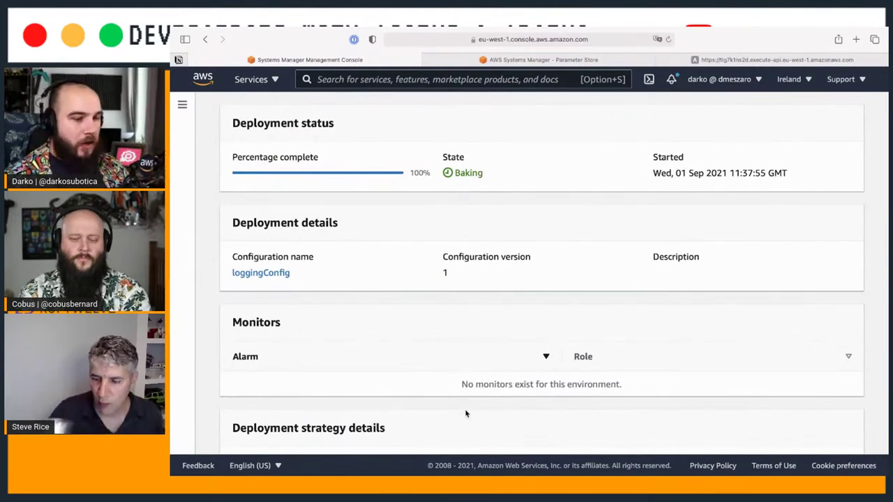
pyautogui.scroll(-2, 466, 413)
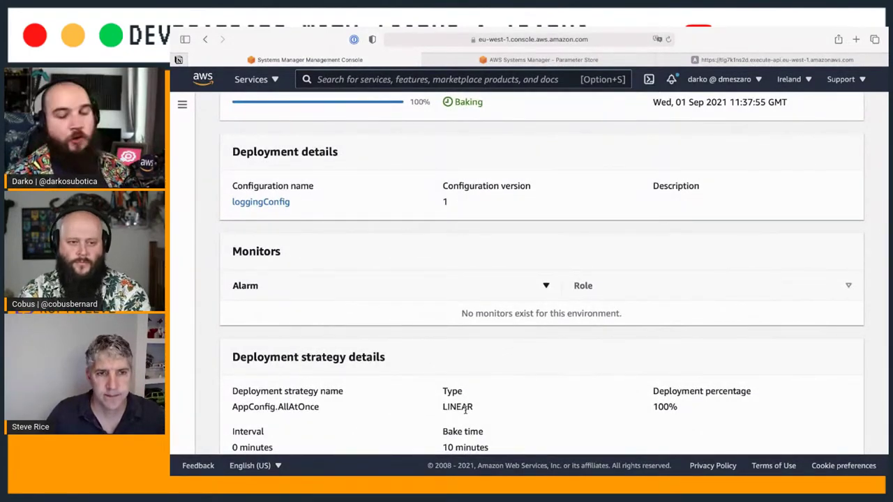
pyautogui.scroll(5, 466, 412)
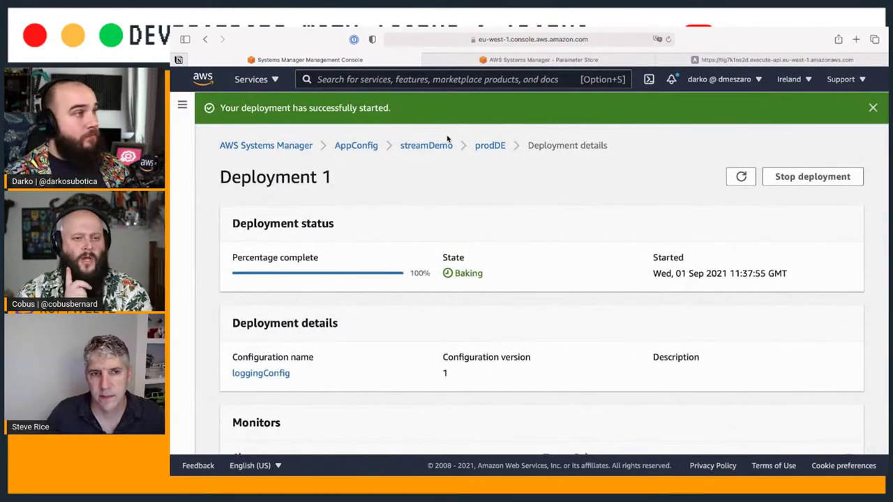
pyautogui.scroll(-1, 460, 226)
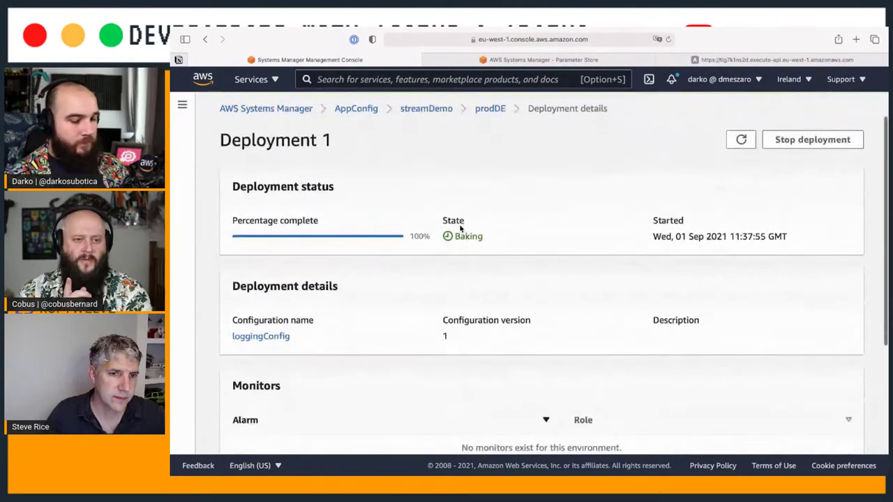
pyautogui.scroll(-5, 460, 226)
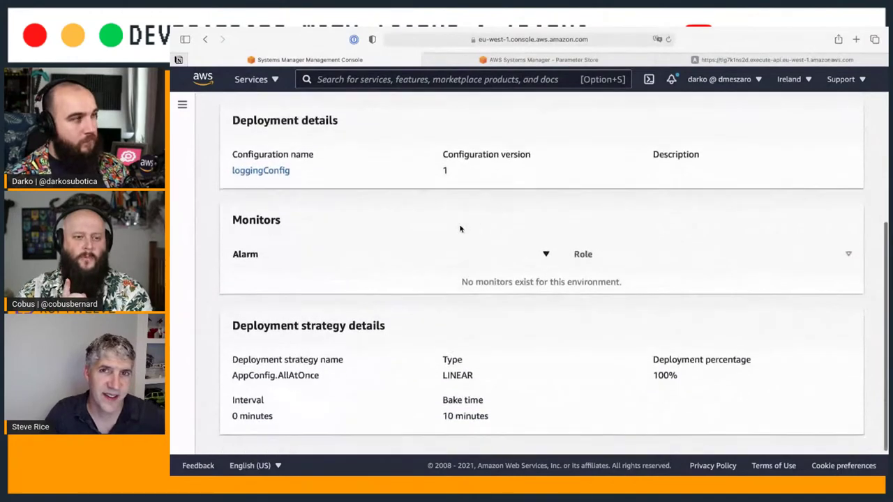
pyautogui.scroll(2, 460, 228)
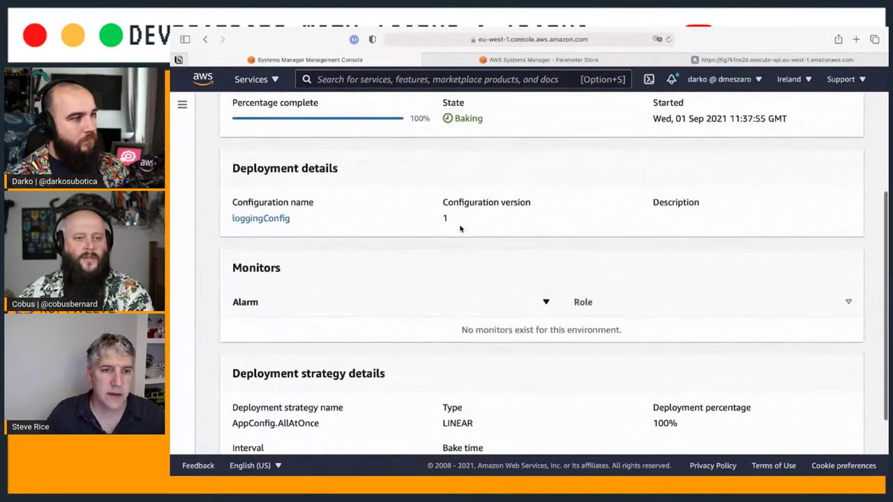
pyautogui.scroll(1, 460, 228)
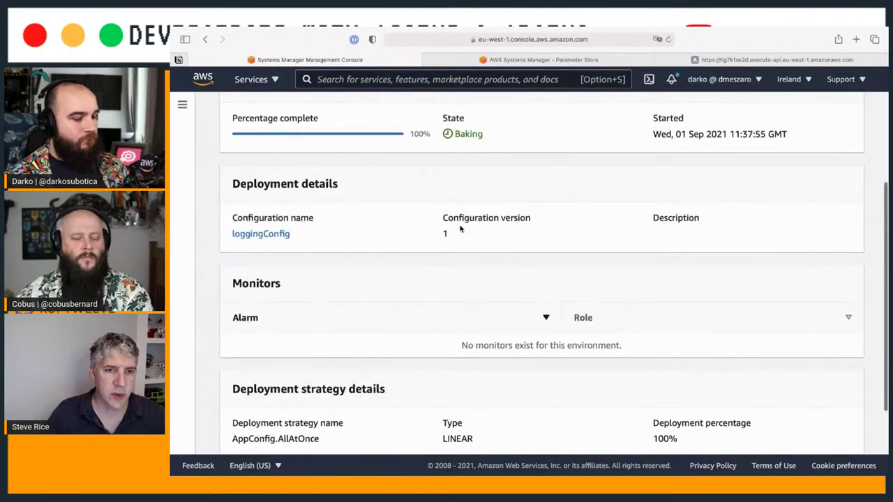
pyautogui.scroll(2, 460, 228)
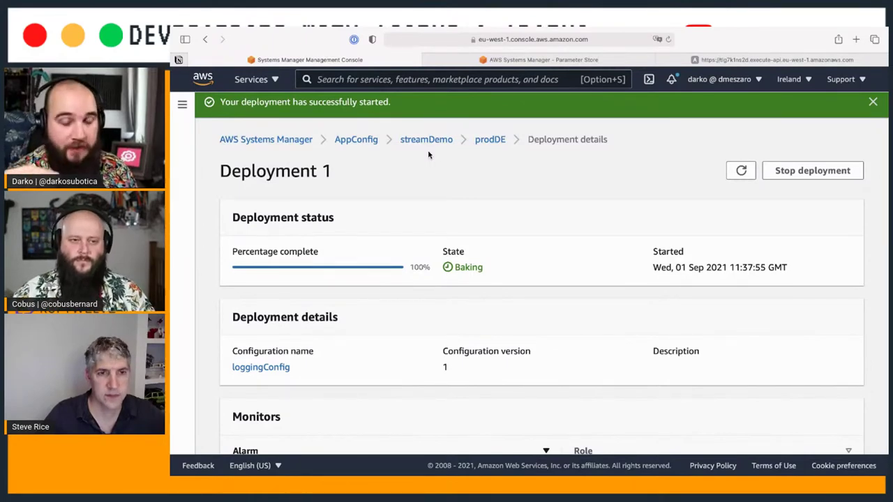
pyautogui.press('super+Tab')
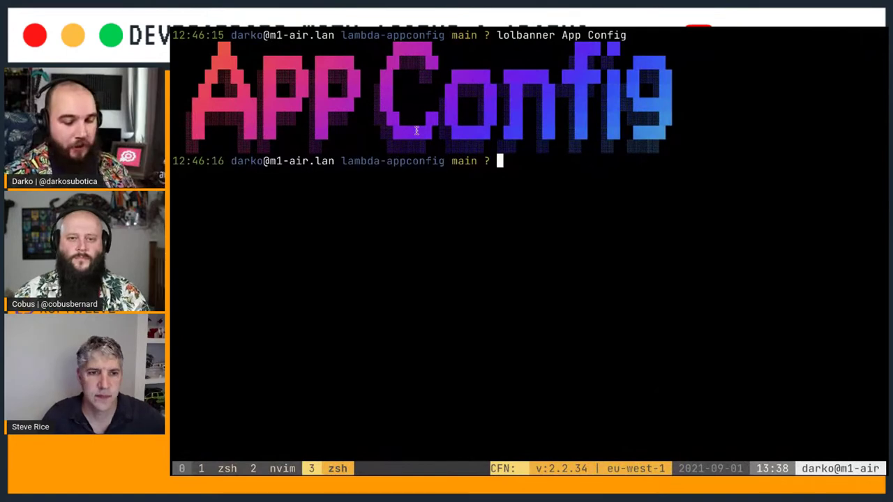
pyautogui.press('super+Tab')
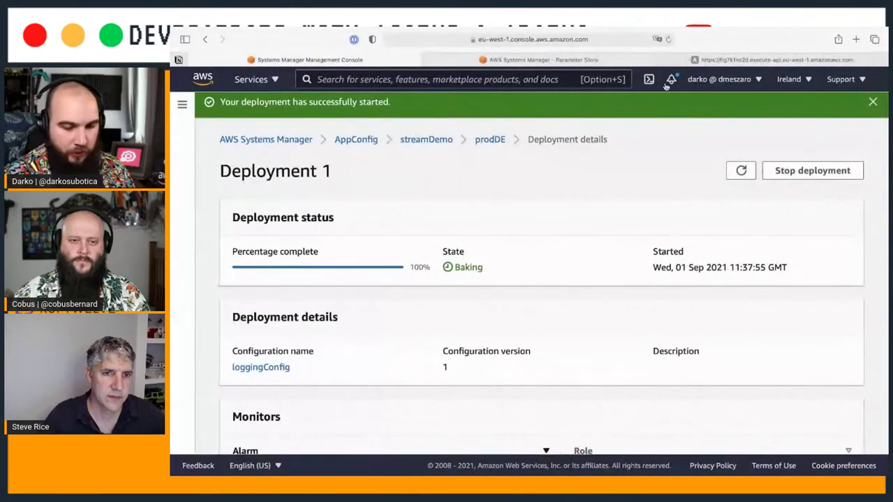
pyautogui.press('super+Tab')
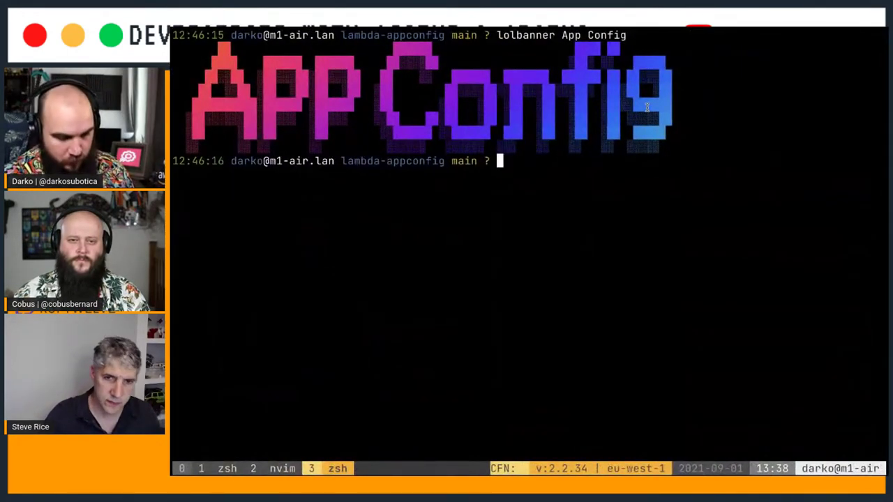
pyautogui.hotkey('ctrl', 'r')
pyautogui.write('ht')
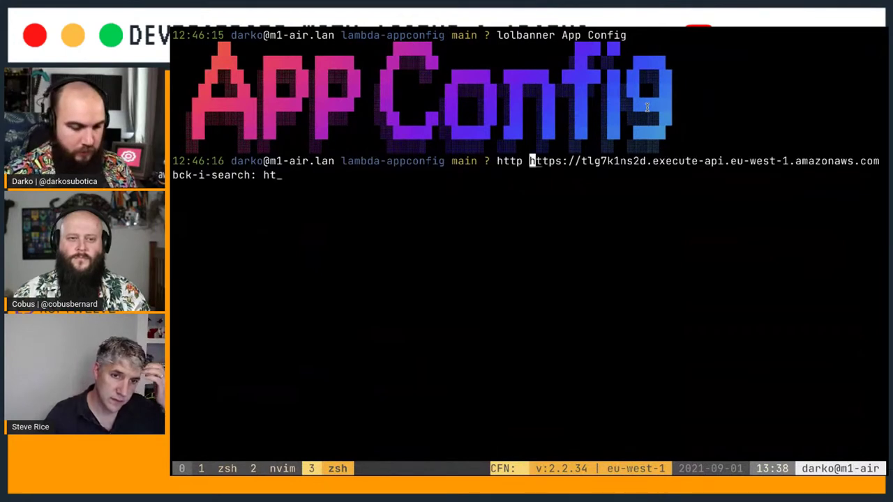
pyautogui.press('Return')
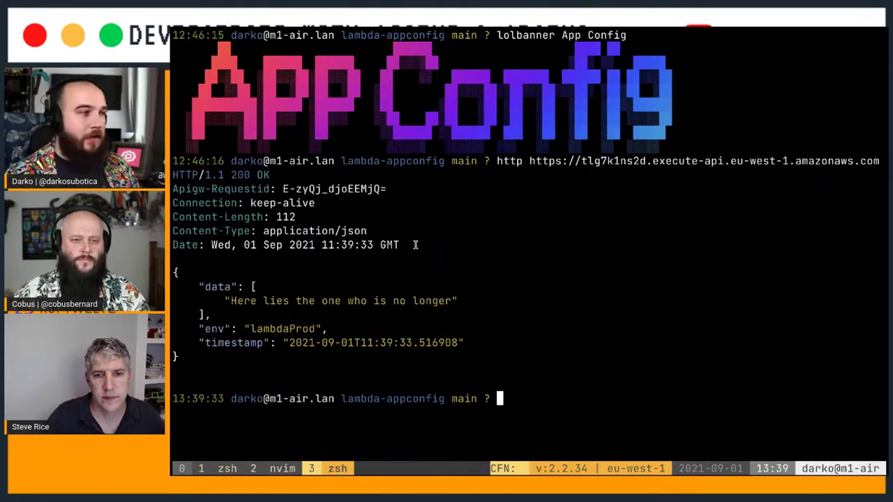
pyautogui.tripleClick(269, 300)
pyautogui.click(325, 300)
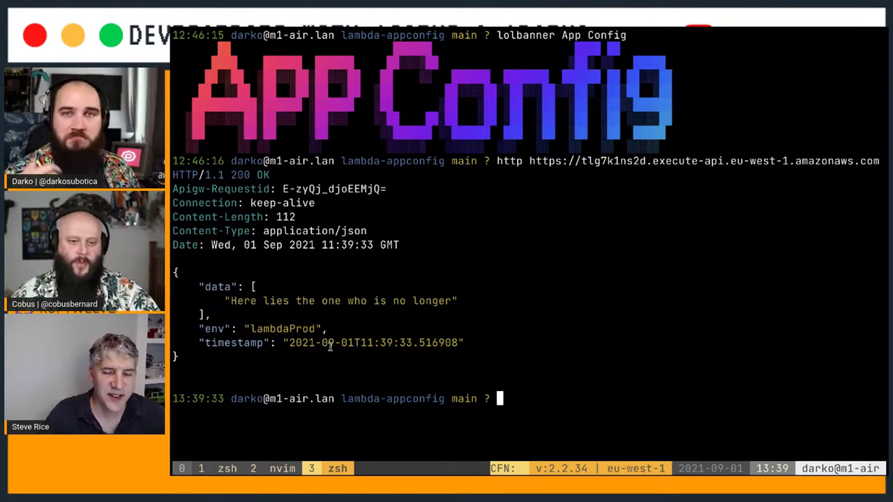
# Step: Repeat the same http request to the API endpoint three more times
pyautogui.press('Up')
pyautogui.press('Return')
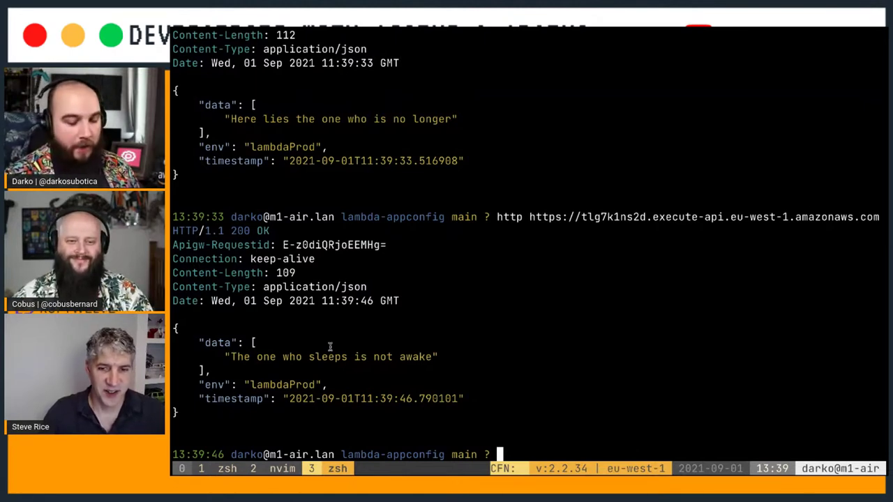
pyautogui.press('Up')
pyautogui.press('Return')
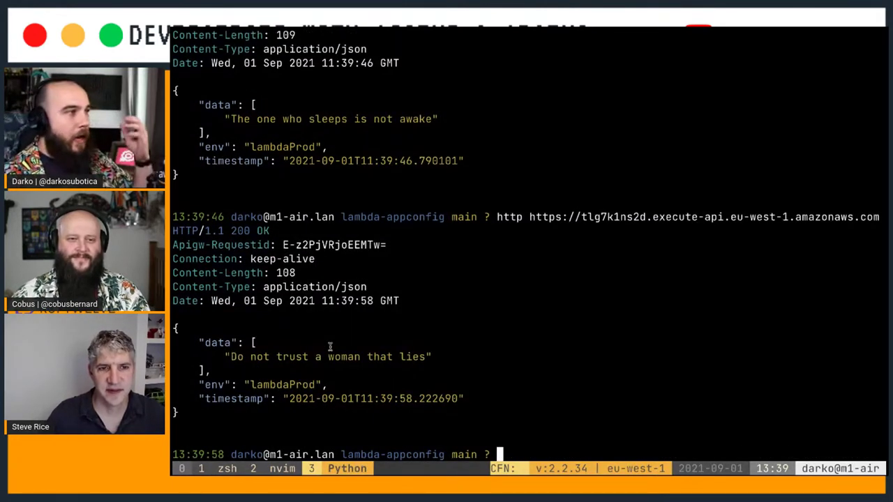
pyautogui.press('Up')
pyautogui.press('Return')
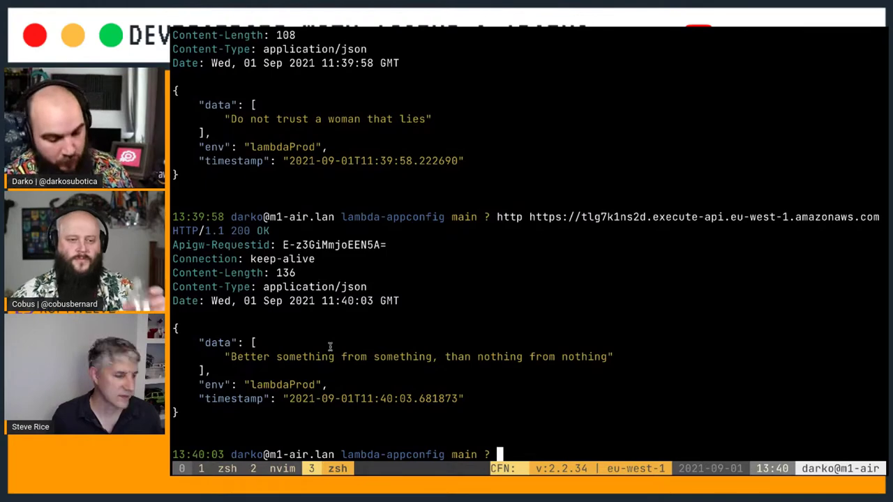
# Step: Switch to the nvim window and examine lambda/index.py from its imports and AppConfig client through the quotes_sh and quotes_en lists
pyautogui.hotkey('ctrl', 'b')
pyautogui.press('2')
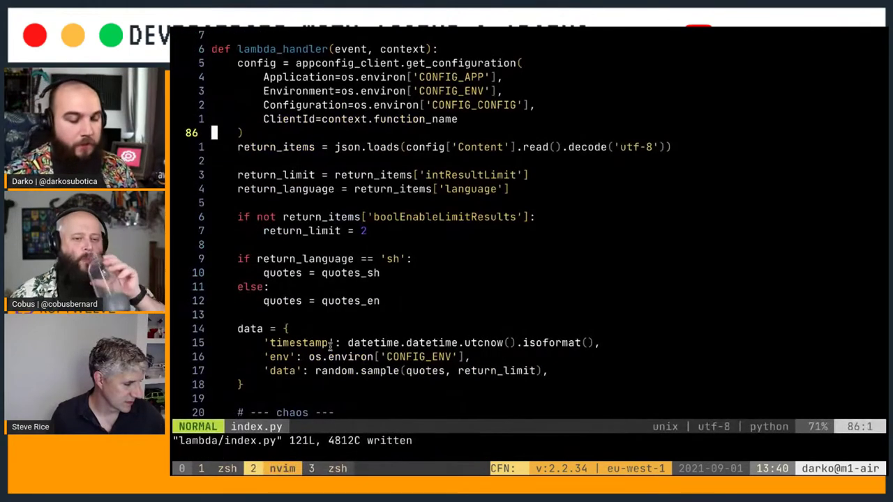
pyautogui.press('g')
pyautogui.press('g')
pyautogui.press('j')
pyautogui.press('j')
pyautogui.press('j')
pyautogui.press('j')
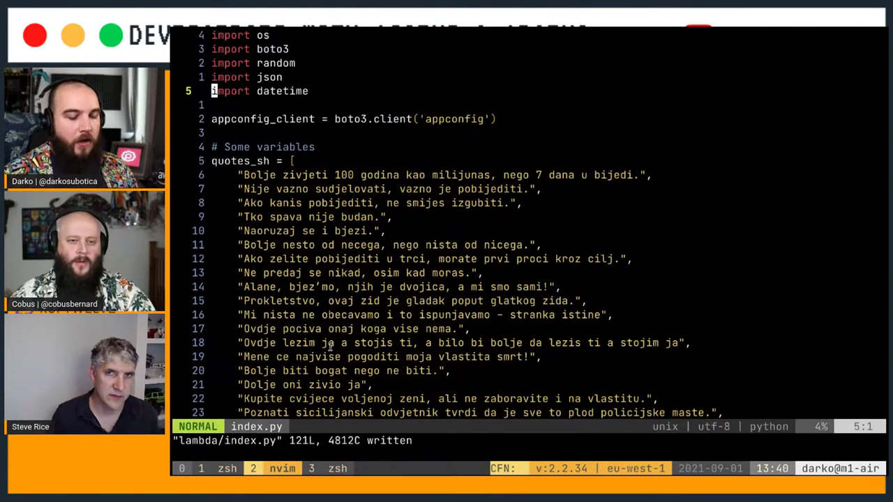
pyautogui.press('j')
pyautogui.press('j')
pyautogui.press('k')
pyautogui.press('j')
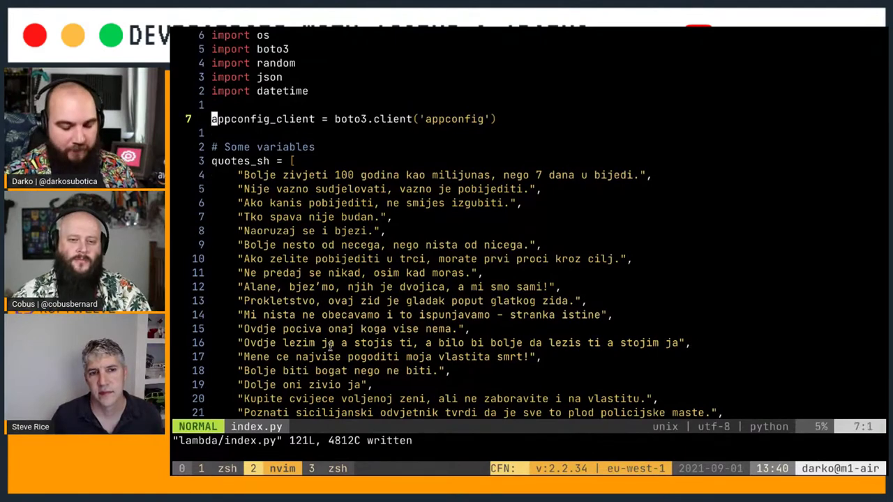
pyautogui.hotkey('ctrl', 'f')
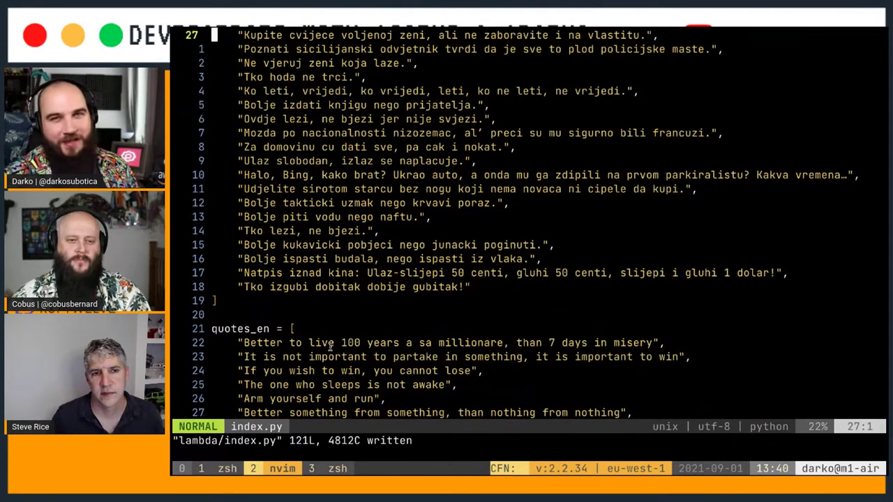
pyautogui.hotkey('ctrl', 'f')
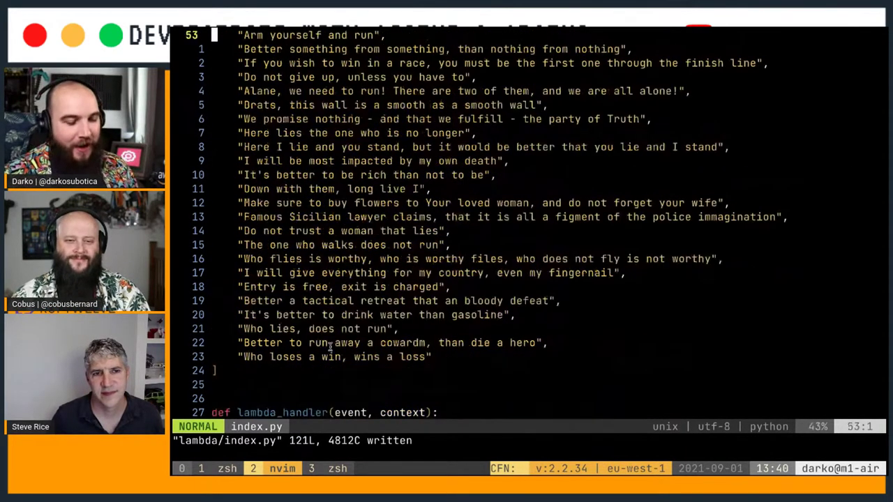
# Step: Highlight the complete appconfig_client.get_configuration call at the start of the lambda_handler function
pyautogui.hotkey('ctrl', 'f')
pyautogui.press('j')
pyautogui.press('j')
pyautogui.press('V')
pyautogui.press('j')
pyautogui.press('j')
pyautogui.press('j')
pyautogui.press('j')
pyautogui.press('j')
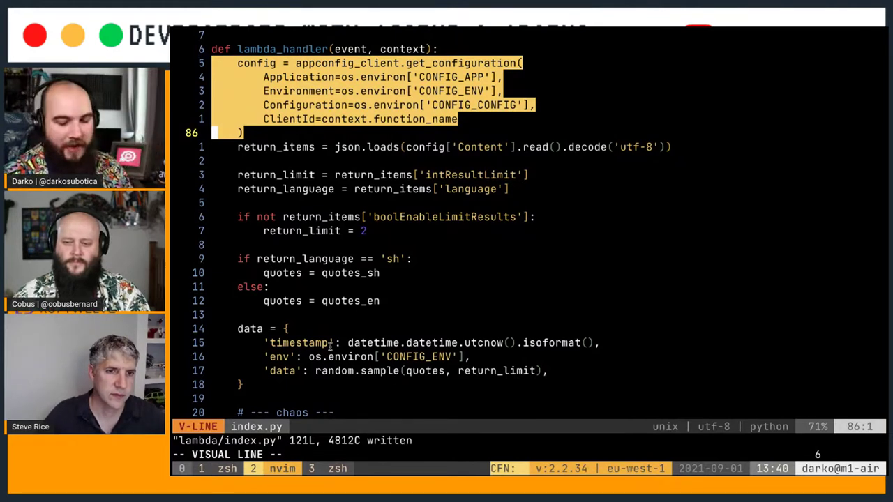
# Step: Highlight the return_items line that parses the configuration content with json.loads
pyautogui.press('Escape')
pyautogui.press('j')
pyautogui.hotkey('shift', 'v')
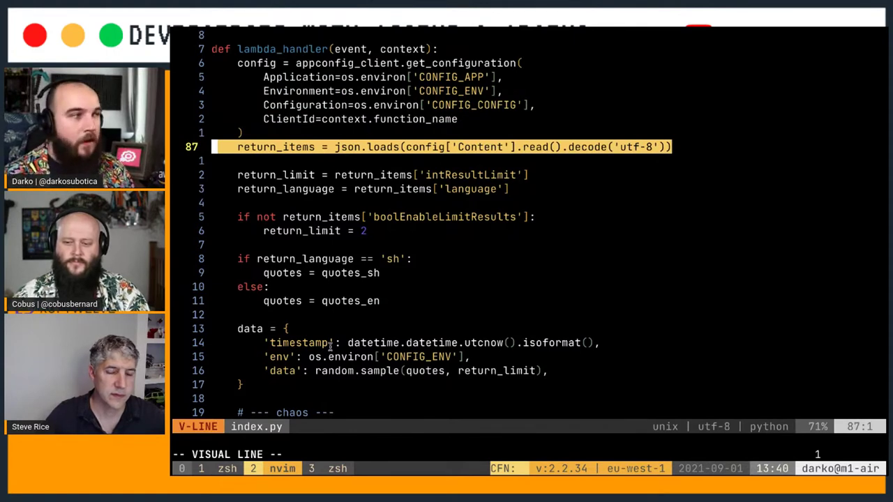
# Step: Highlight the return_limit assignment that reads intResultLimit and the return_language assignment that reads language, one at a time
pyautogui.press('Escape')
pyautogui.press('j')
pyautogui.press('j')
pyautogui.press('j')
pyautogui.hotkey('shift', 'v')
pyautogui.press('Escape')
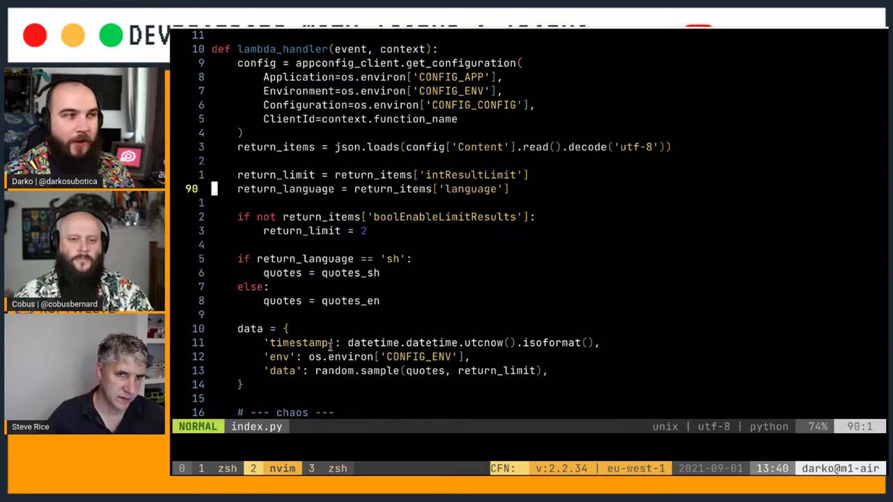
pyautogui.press('k')
pyautogui.hotkey('shift', 'v')
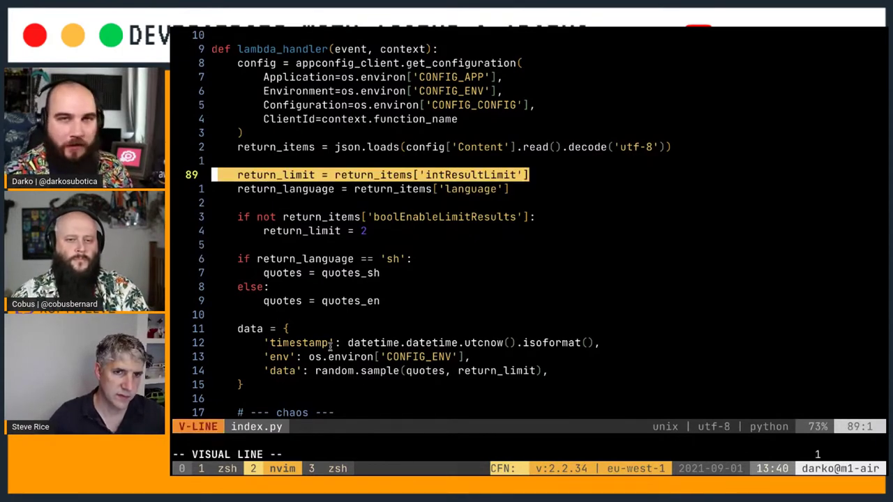
pyautogui.press('Escape')
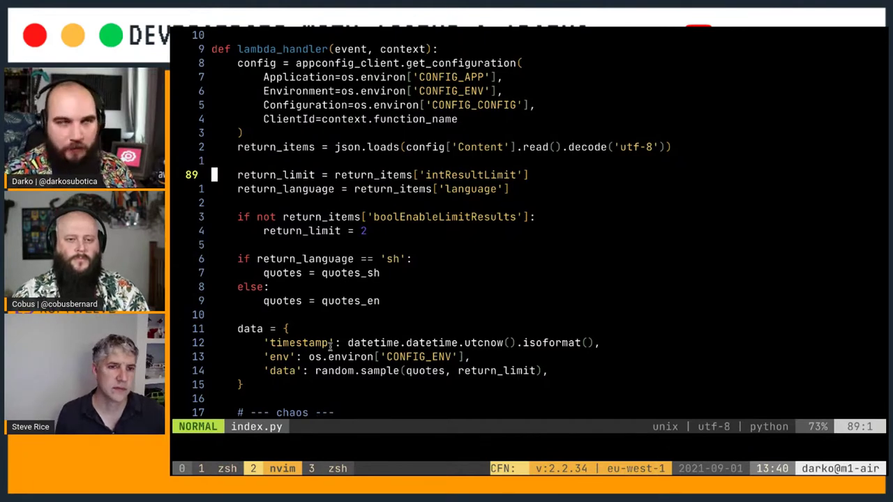
pyautogui.hotkey('shift', 'v')
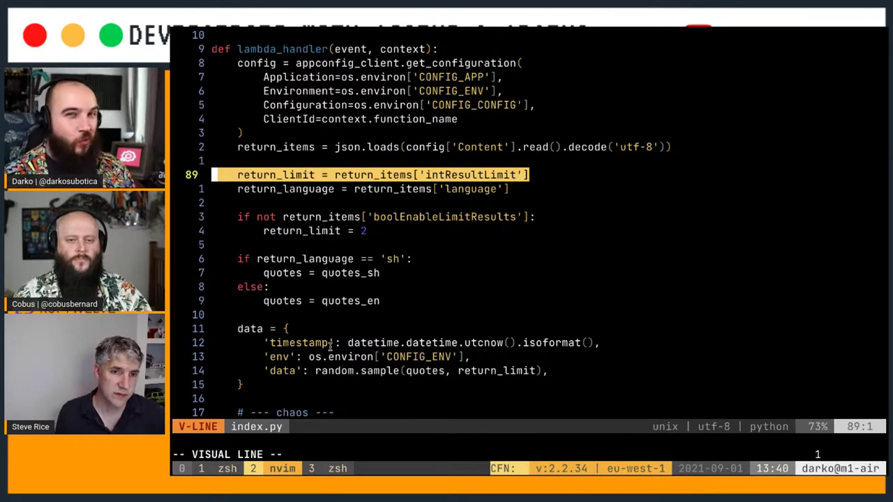
pyautogui.press('Escape')
pyautogui.press('j')
pyautogui.hotkey('shift', 'v')
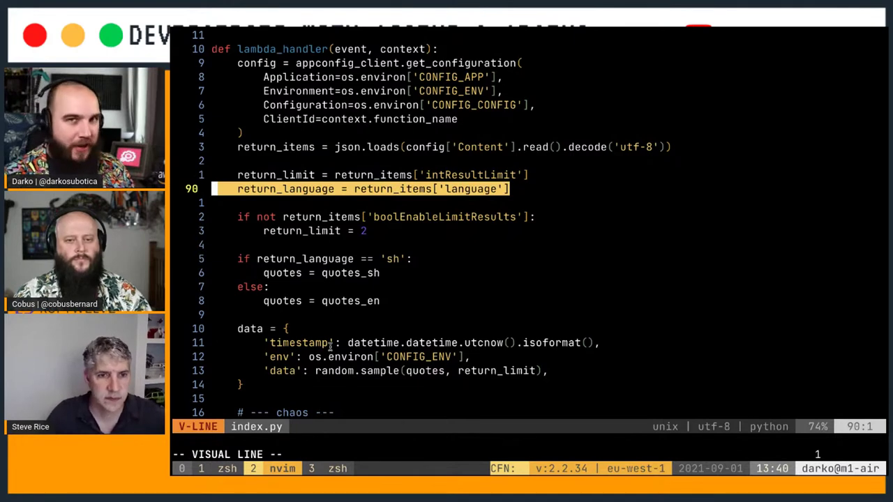
# Step: Highlight the condition that checks boolEnableLimitResults and move on to its return_limit fallback line
pyautogui.press('Escape')
pyautogui.press('j')
pyautogui.press('j')
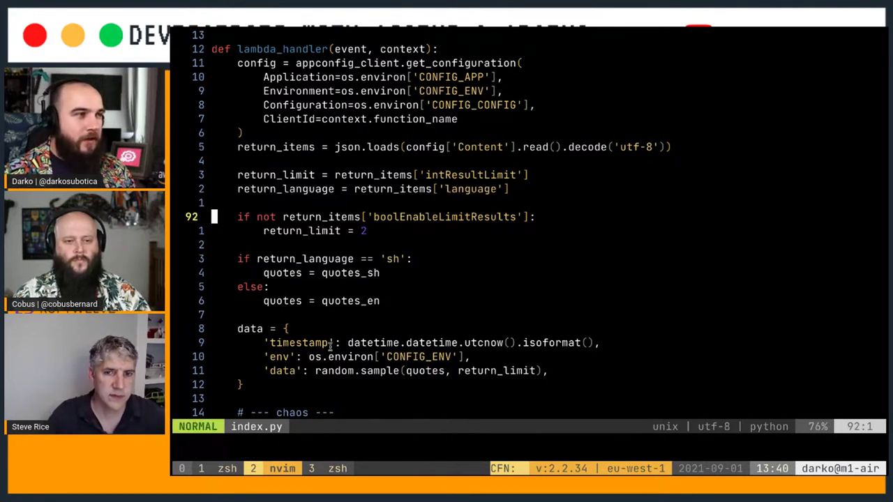
pyautogui.hotkey('shift', 'v')
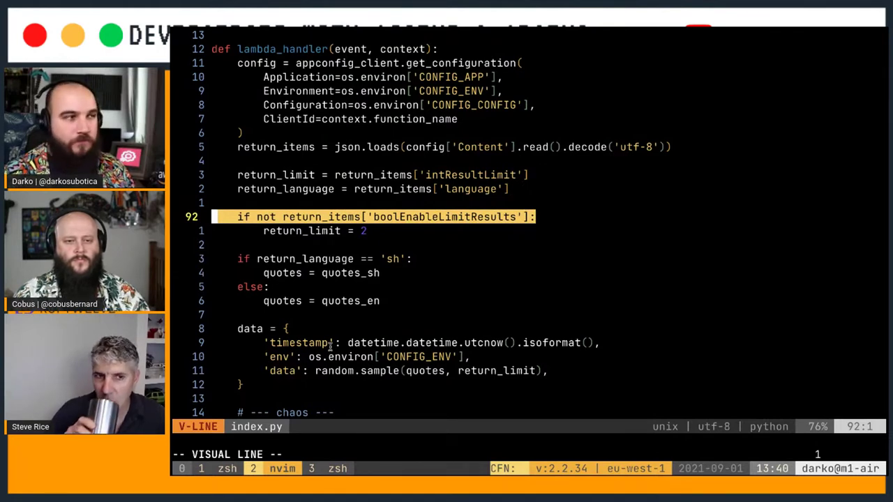
pyautogui.press('Escape')
pyautogui.press('j')
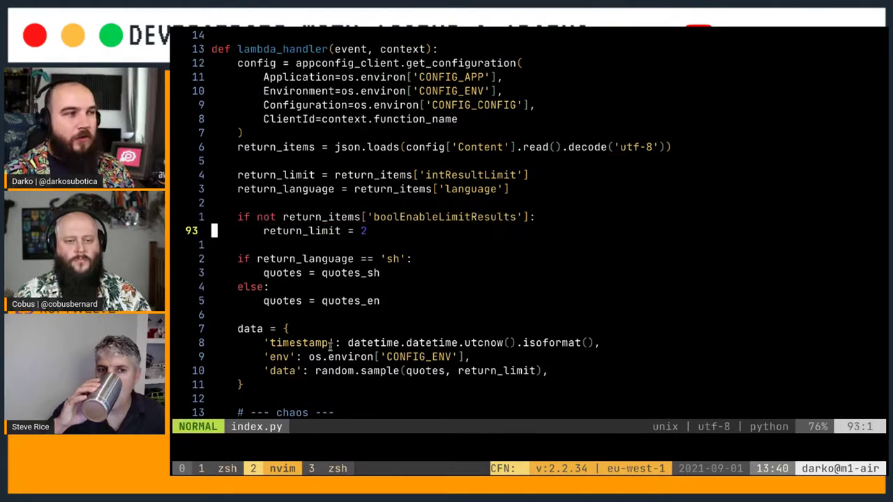
# Step: Examine the return_language check that selects the quotes list and the data dictionary down to the chaos section
pyautogui.press('j')
pyautogui.press('j')
pyautogui.press('j')
pyautogui.press('j')
pyautogui.press('k')
pyautogui.press('k')
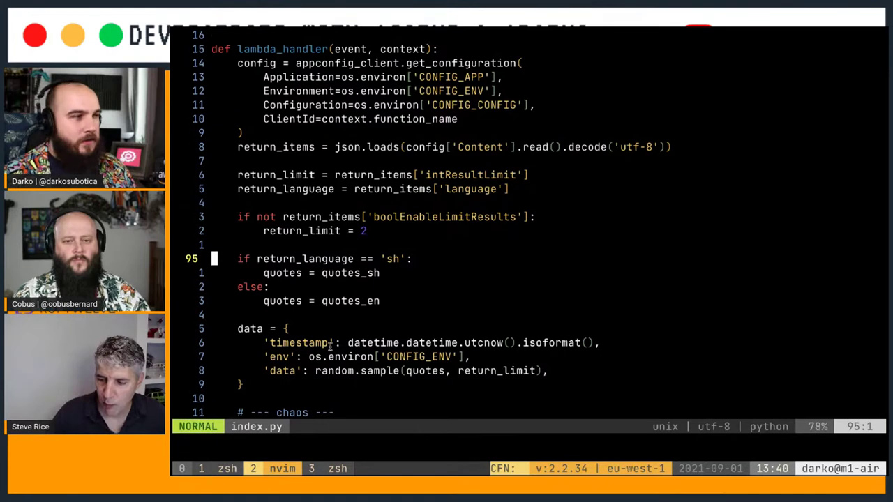
pyautogui.hotkey('shift', 'v')
pyautogui.press('Escape')
pyautogui.press('j')
pyautogui.press('j')
pyautogui.press('j')
pyautogui.press('j')
pyautogui.press('j')
pyautogui.press('j')
pyautogui.press('j')
pyautogui.press('j')
pyautogui.press('j')
pyautogui.press('j')
pyautogui.press('j')
pyautogui.press('j')
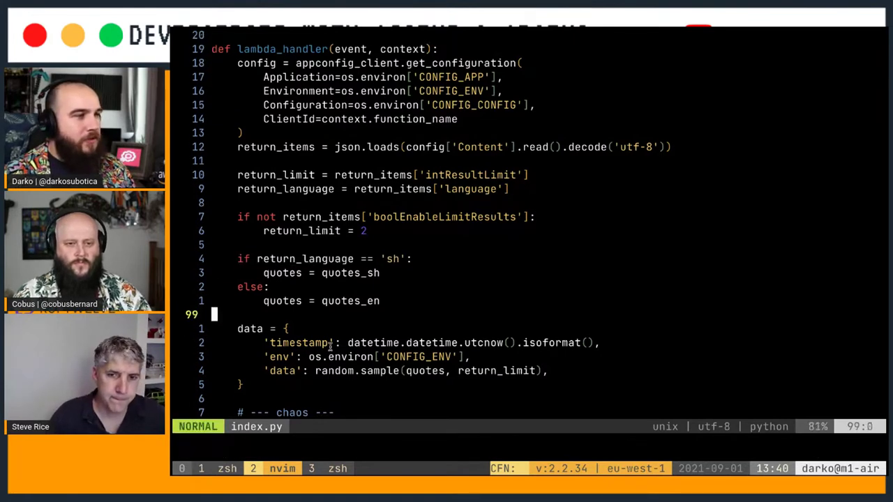
pyautogui.press('j')
pyautogui.press('j')
pyautogui.press('j')
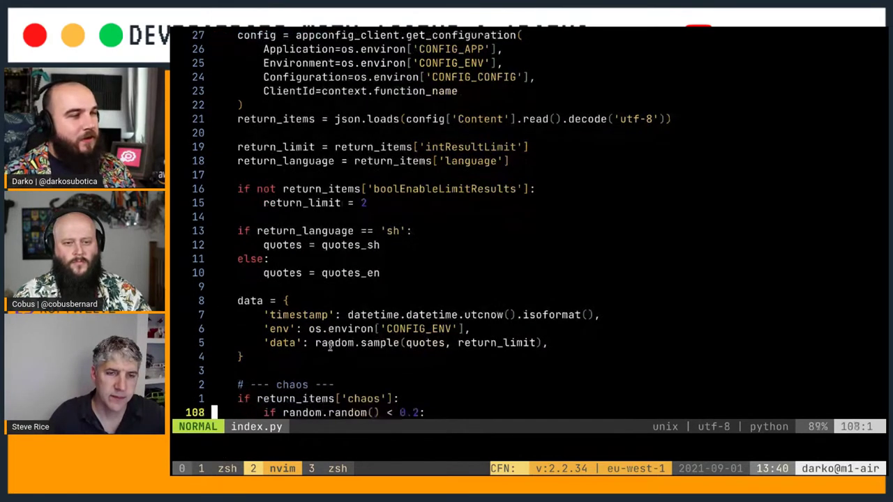
# Step: Highlight the chaos block from its comment line down to the outer else, and clear the selection
pyautogui.press('k')
pyautogui.press('k')
pyautogui.press('k')
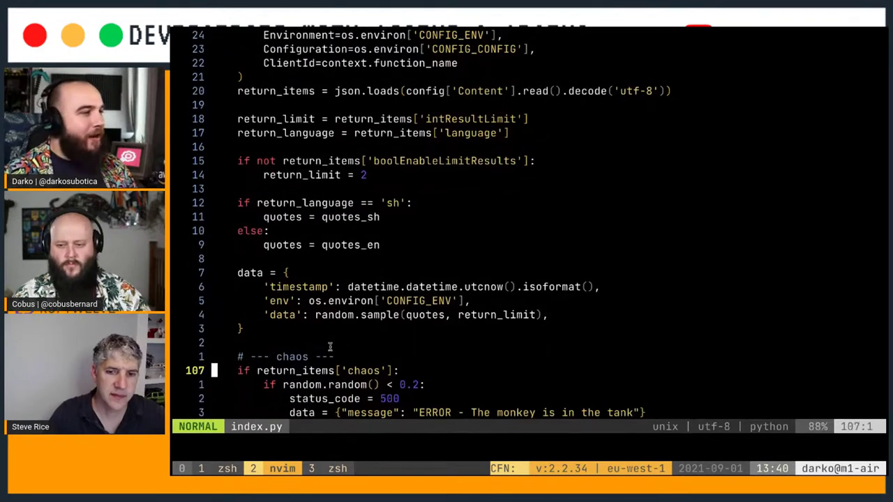
pyautogui.press('k')
pyautogui.hotkey('shift', 'v')
pyautogui.press('j')
pyautogui.press('j')
pyautogui.press('j')
pyautogui.press('j')
pyautogui.press('j')
pyautogui.press('j')
pyautogui.press('j')
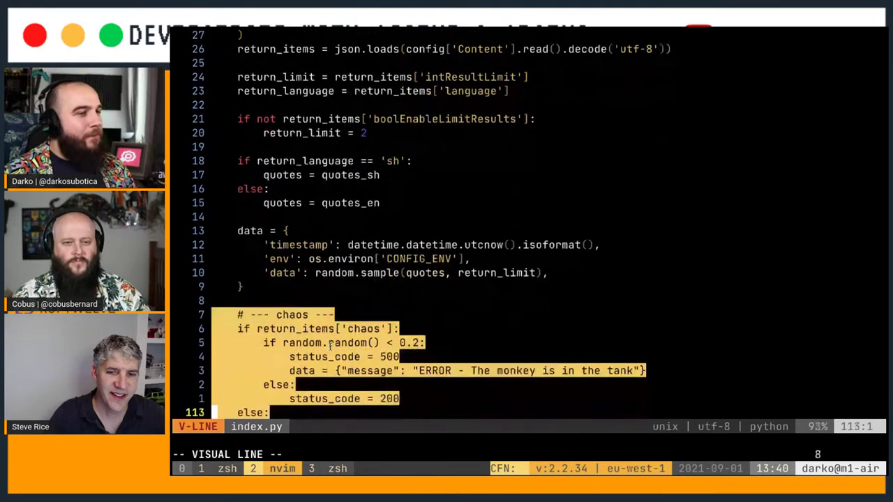
pyautogui.press('Escape')
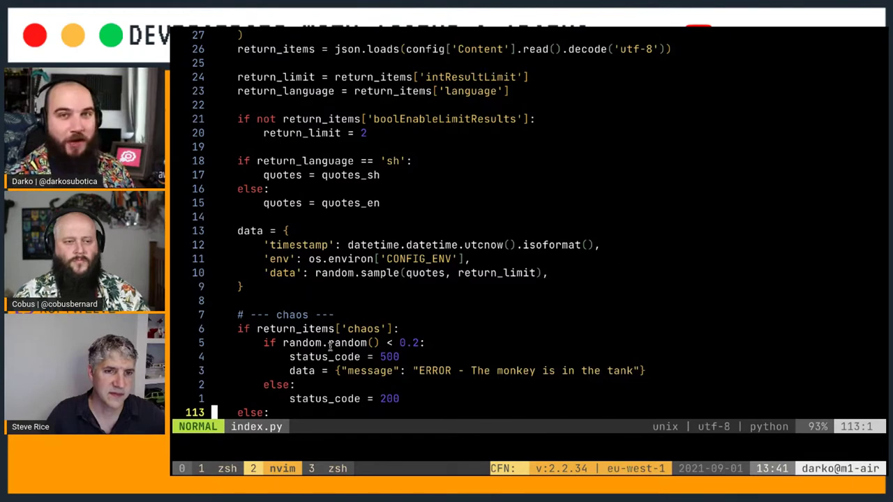
# Step: Switch to the browser, open the lambdaDemo application's lambdaLimiter configuration profile in AppConfig, and examine its version values
pyautogui.press('super+Tab')
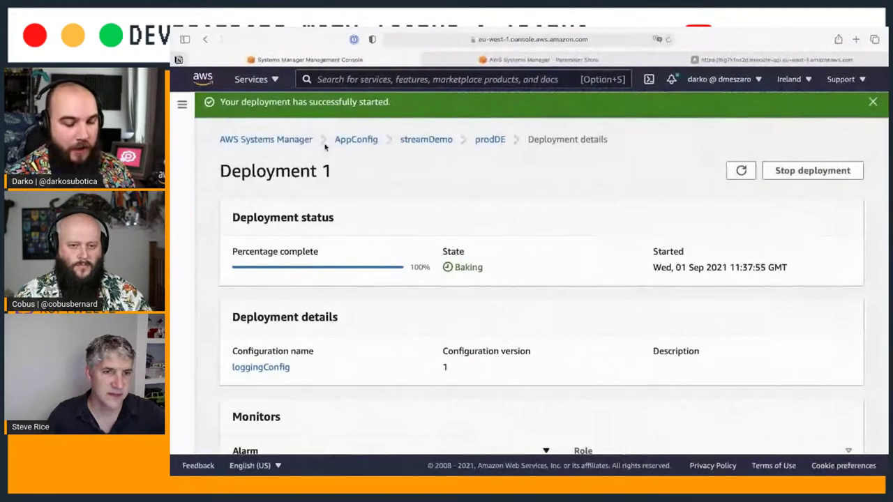
pyautogui.click(366, 140)
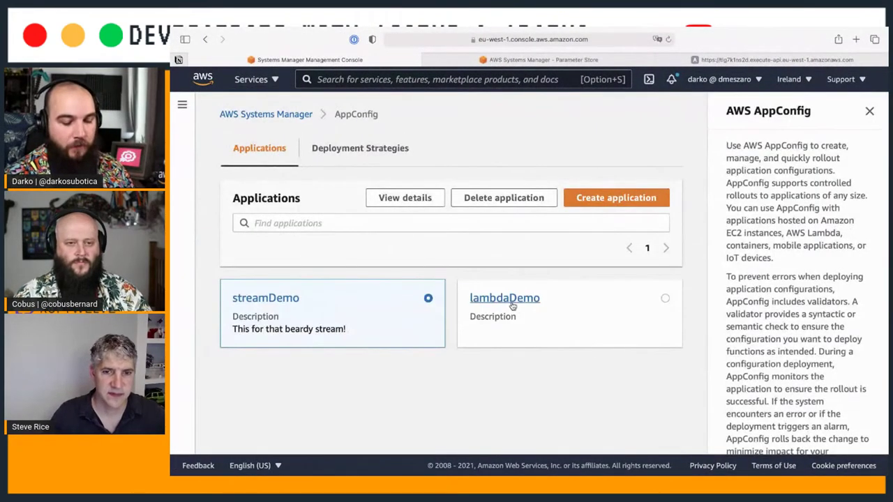
pyautogui.click(487, 297)
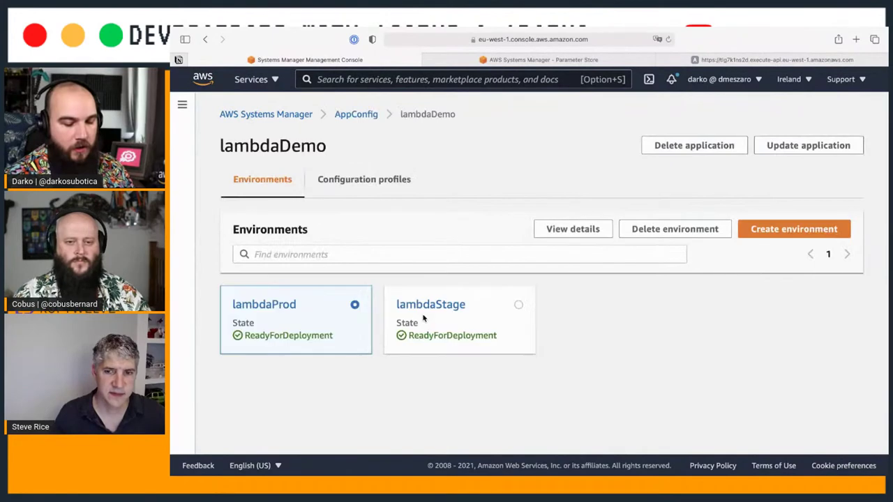
pyautogui.click(361, 181)
pyautogui.click(264, 305)
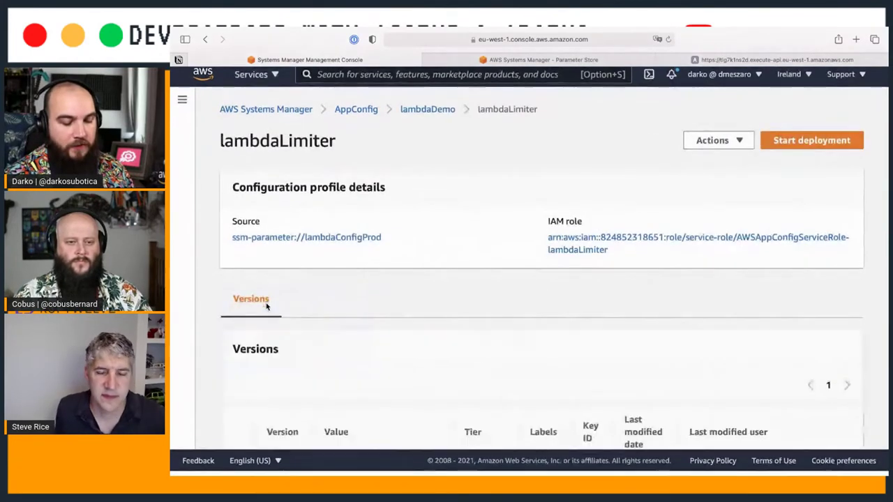
pyautogui.scroll(-3, 318, 340)
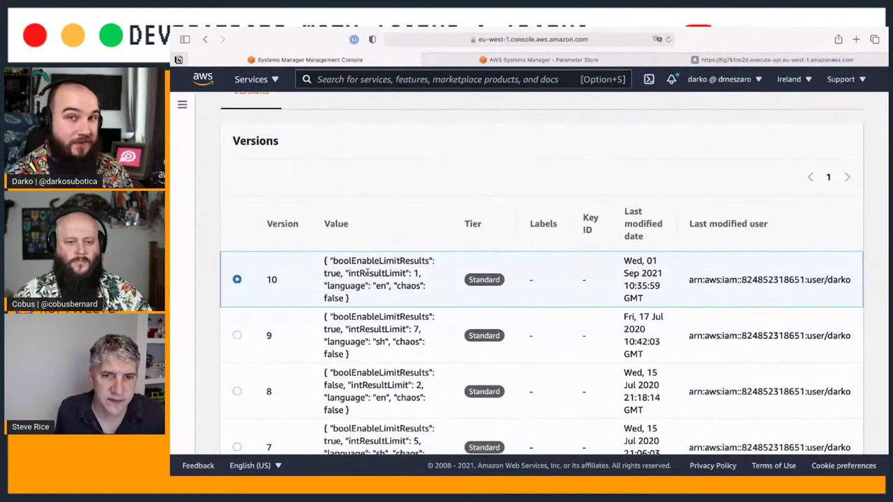
# Step: Open the lambdaConfigProd parameter in Parameter Store and highlight its complete JSON value
pyautogui.scroll(5, 317, 239)
pyautogui.click(182, 104)
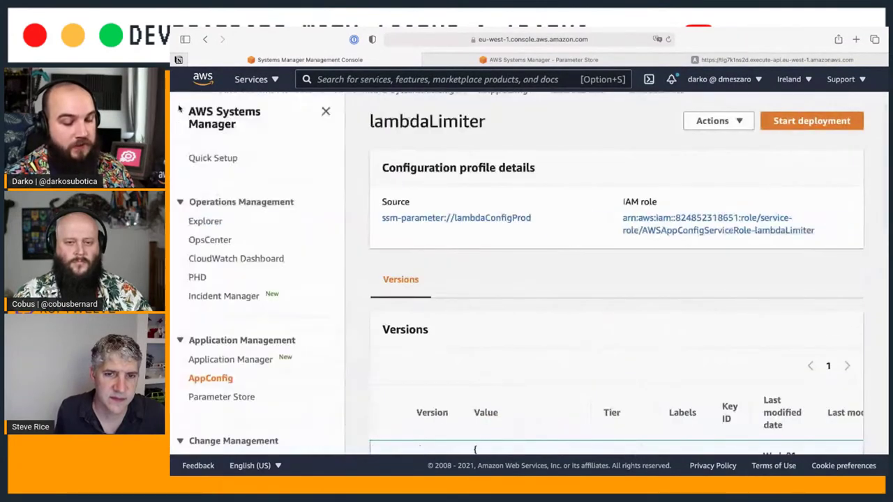
pyautogui.scroll(-3, 213, 272)
pyautogui.click(213, 272)
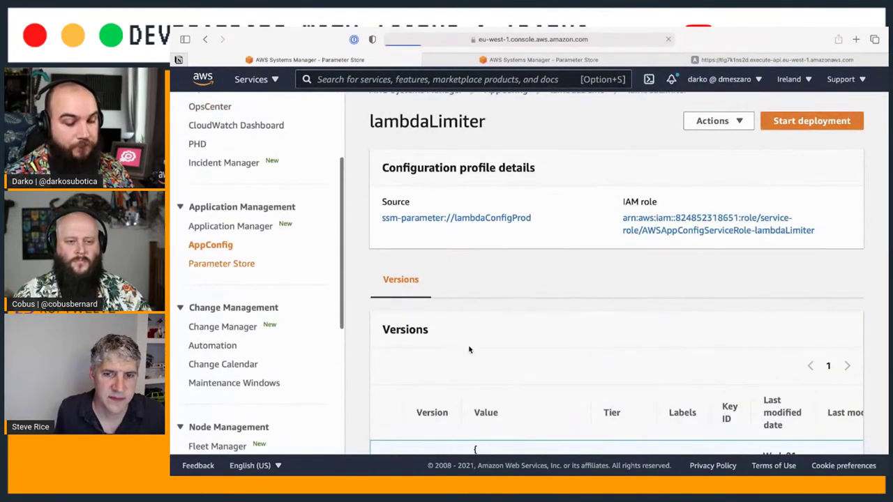
pyautogui.scroll(-5, 498, 380)
pyautogui.scroll(-3, 497, 381)
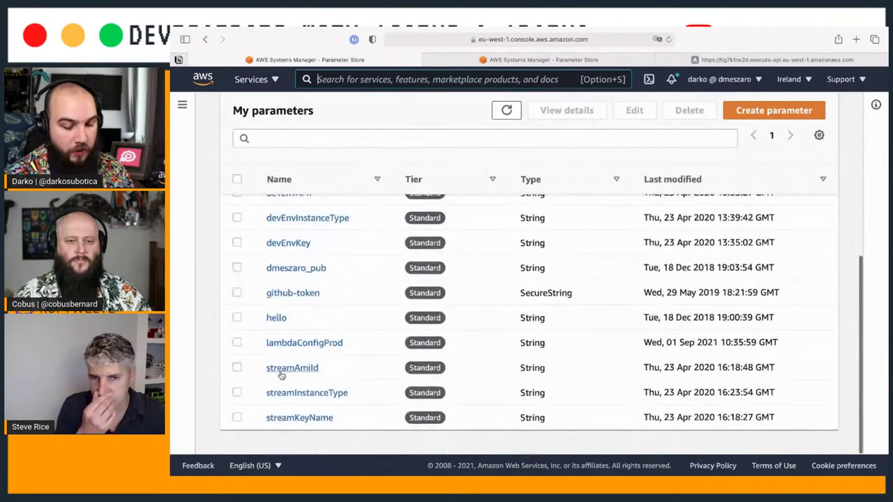
pyautogui.click(313, 348)
pyautogui.scroll(-2, 425, 329)
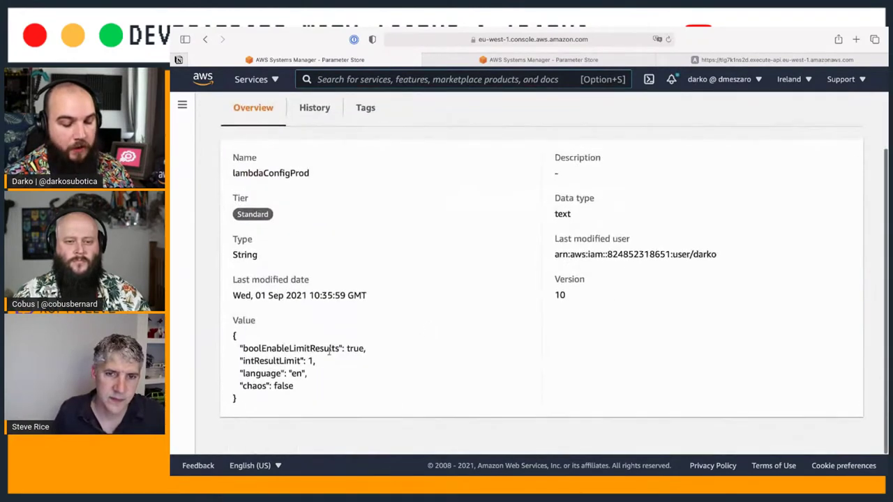
pyautogui.moveTo(251, 404); pyautogui.dragTo(233, 335)
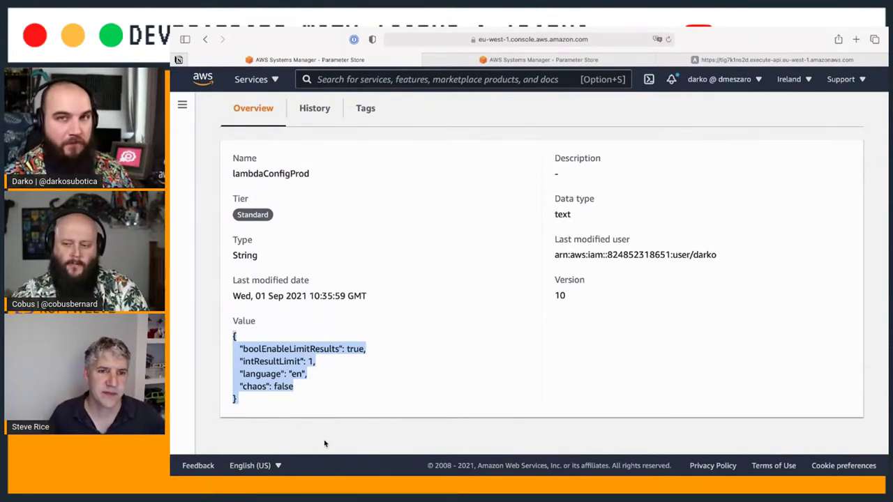
pyautogui.hotkey('ctrl', 'Right')
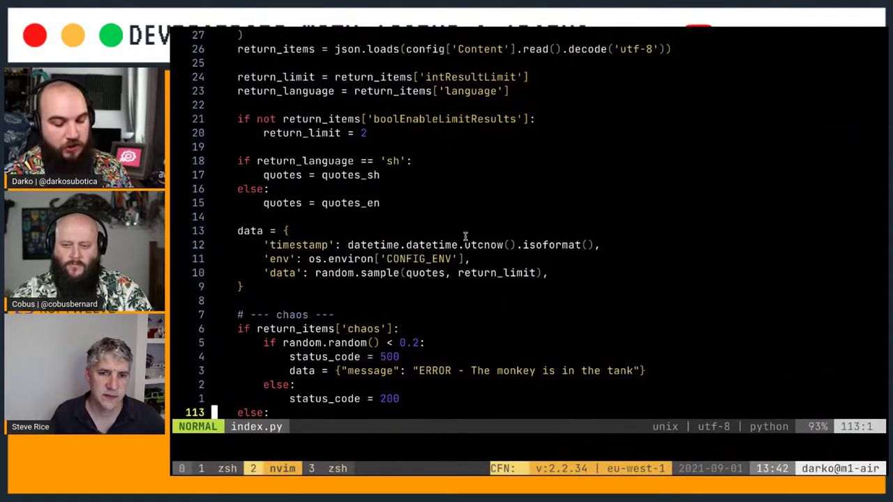
pyautogui.hotkey('ctrl', 'b')
pyautogui.press('3')
pyautogui.press('Right')
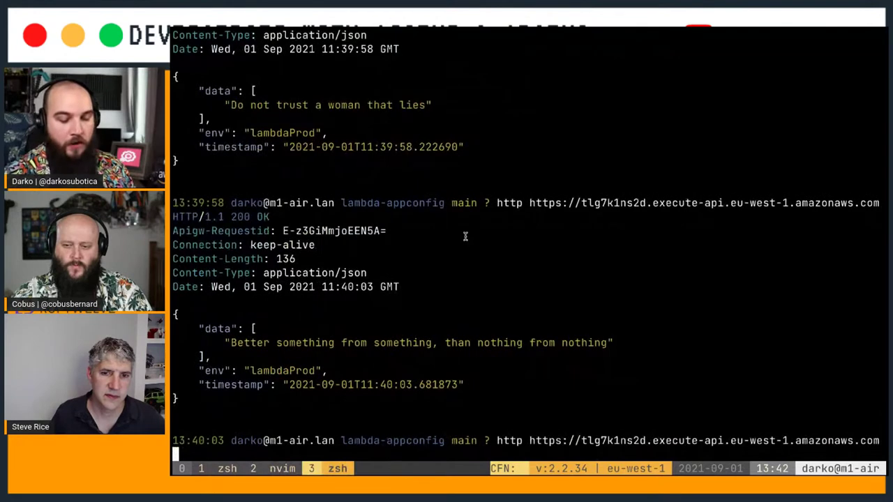
pyautogui.press('Return')
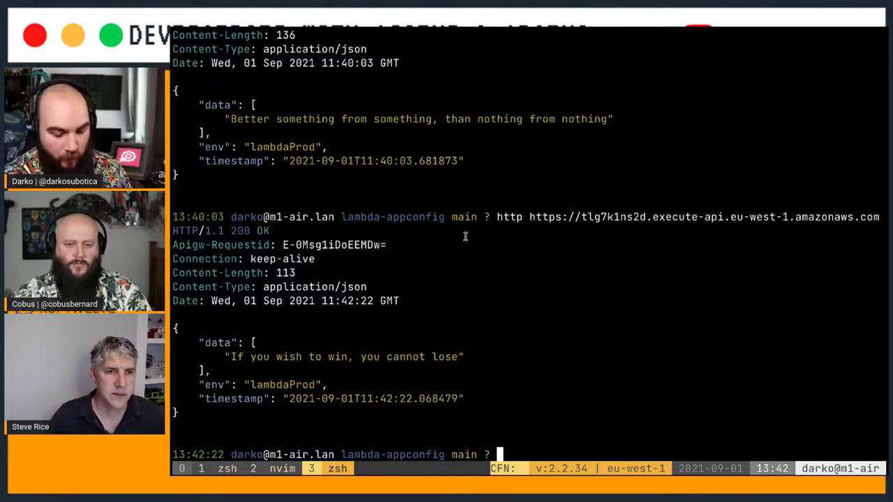
# Step: Switch back to the browser and open the lambdaConfigProd parameter for editing
pyautogui.press('super+Tab')
pyautogui.click(361, 261)
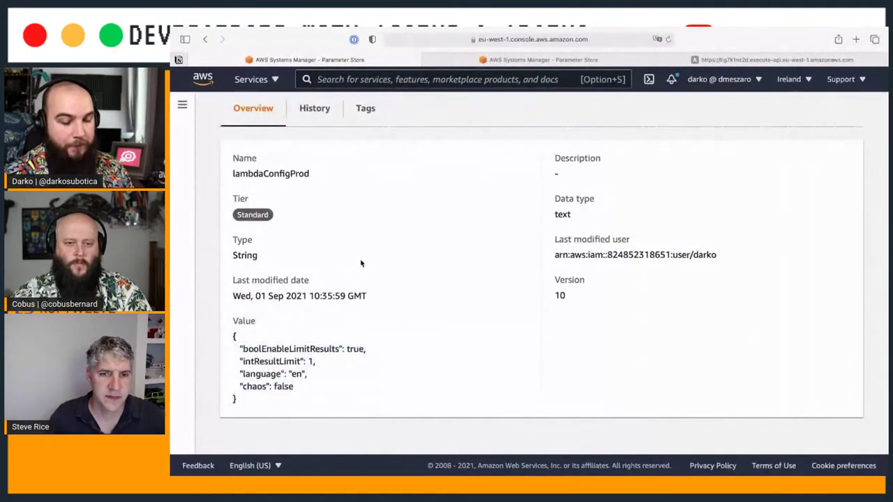
pyautogui.press('super+equal')
pyautogui.scroll(-1, 457, 242)
pyautogui.click(788, 134)
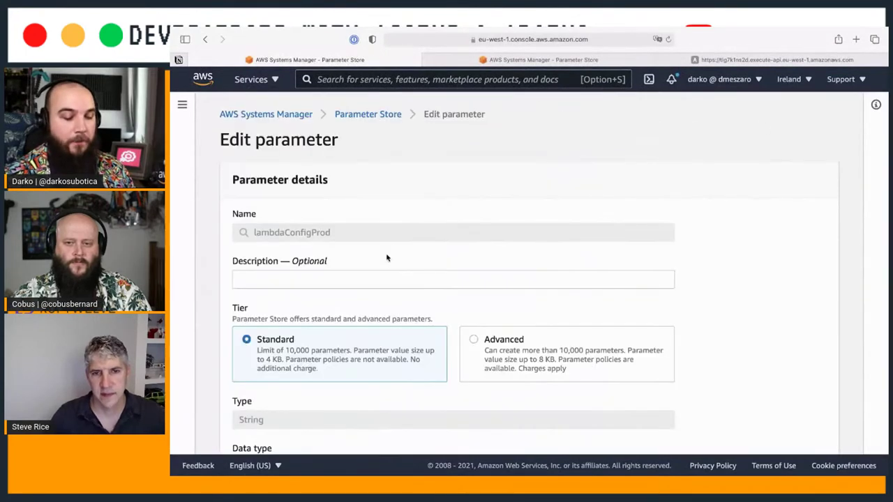
# Step: Set intResultLimit to 5 and language to "sh" in the parameter's JSON value, and save the changes
pyautogui.scroll(-5, 385, 260)
pyautogui.click(322, 378)
pyautogui.press('BackSpace')
pyautogui.press('BackSpace')
pyautogui.write('5')
pyautogui.scroll(-2, 322, 378)
pyautogui.doubleClick(301, 354)
pyautogui.write('sh')
pyautogui.click(785, 354)
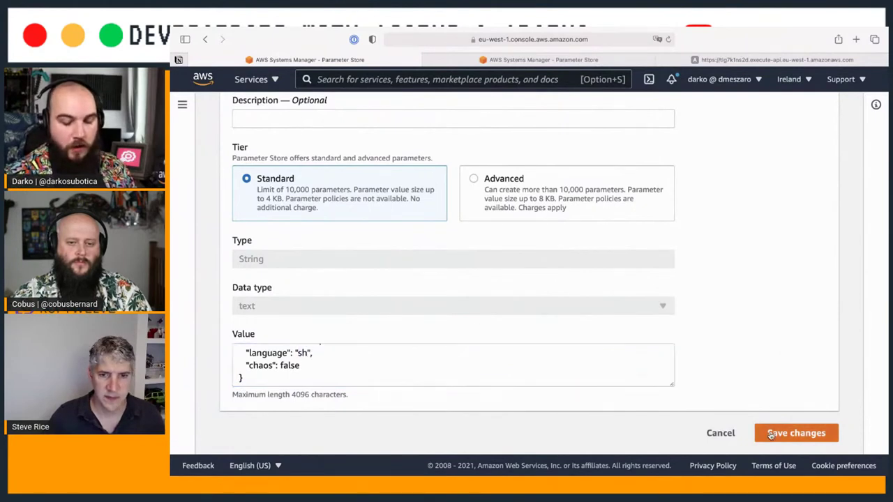
pyautogui.click(771, 433)
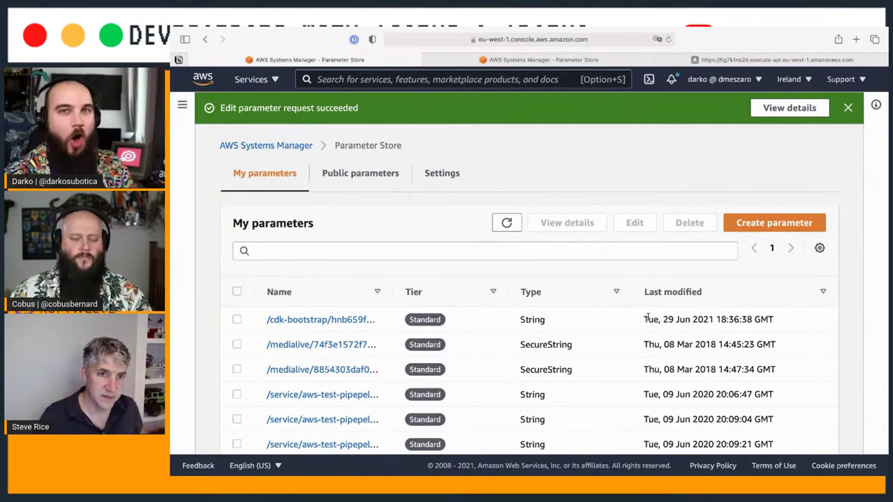
# Step: Switch to the terminal, run the same http request to the API endpoint again, and recall the command for another run
pyautogui.hotkey('ctrl', 'Right')
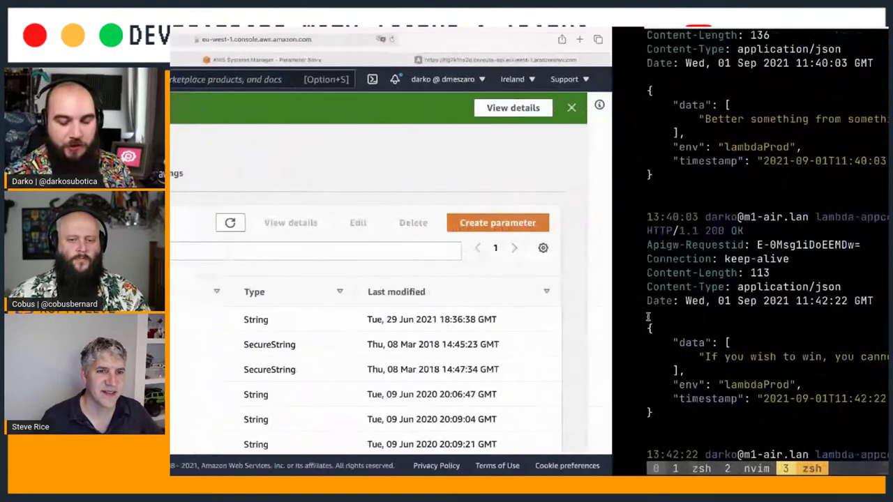
pyautogui.press('Up')
pyautogui.press('Return')
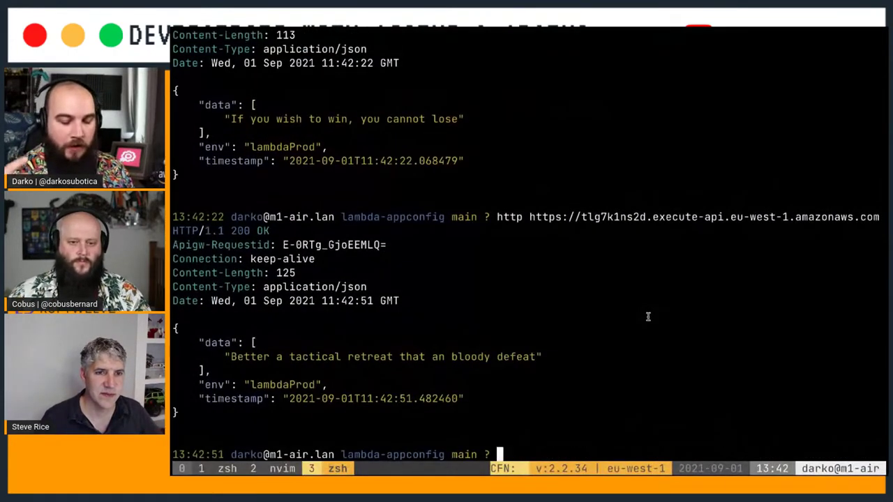
pyautogui.press('Up')
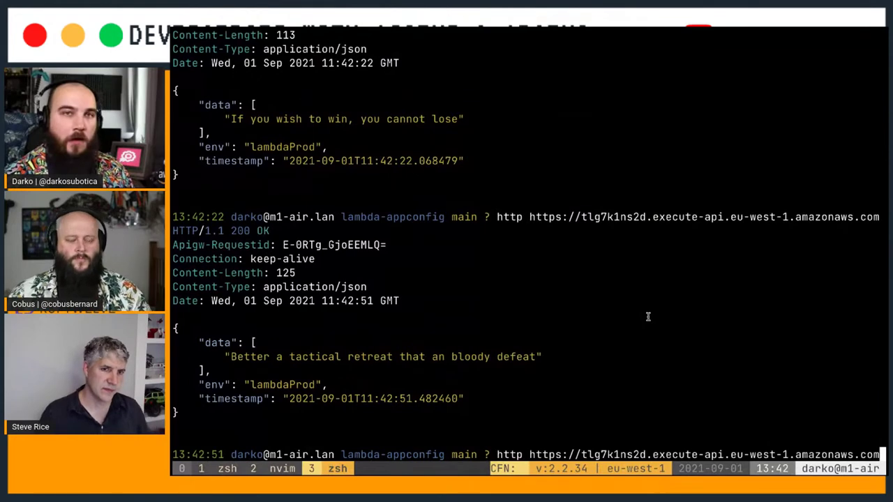
# Step: Rerun the API request in the terminal, and switch to the browser to open lambdaDemo's lambdaProd environment in AppConfig
pyautogui.press('Return')
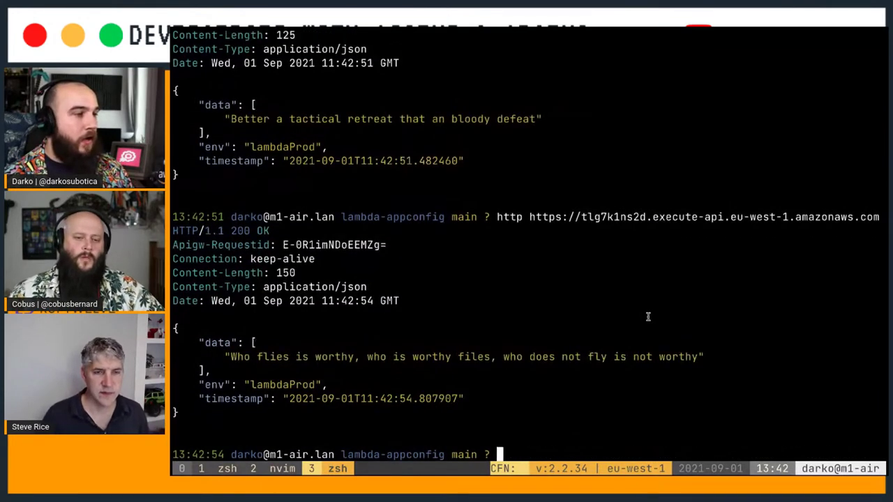
pyautogui.press('super+Tab')
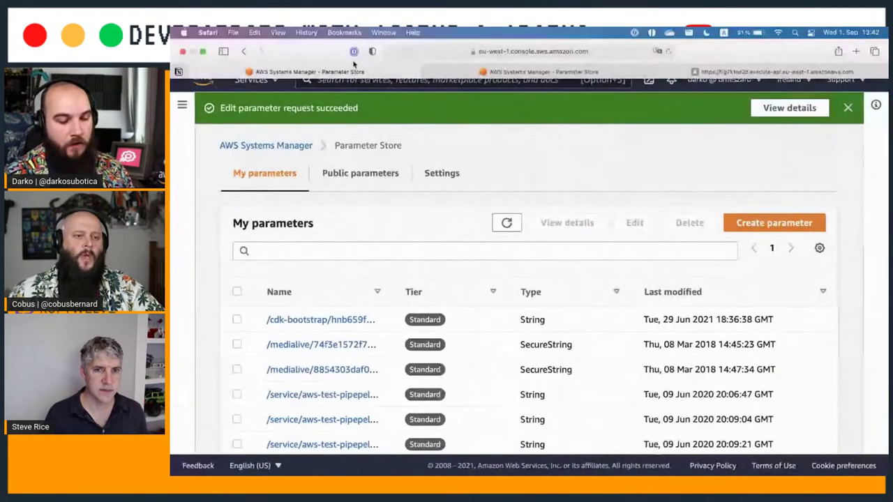
pyautogui.click(184, 105)
pyautogui.scroll(-3, 225, 338)
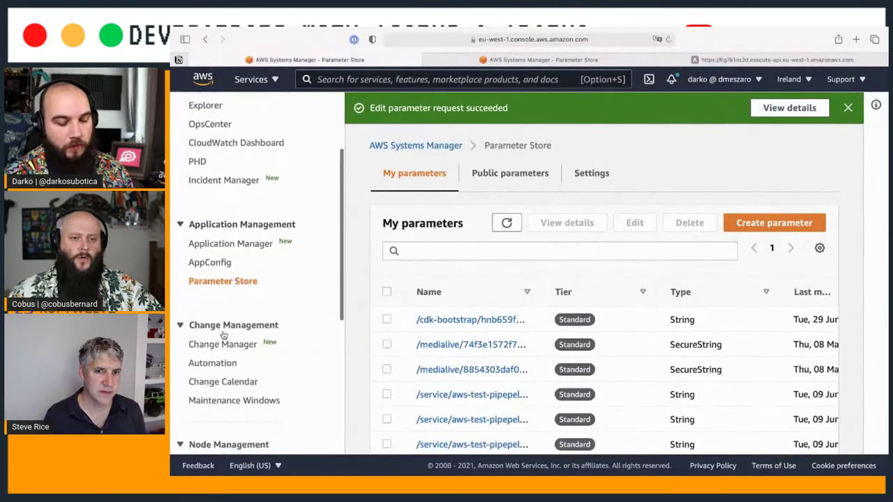
pyautogui.click(209, 262)
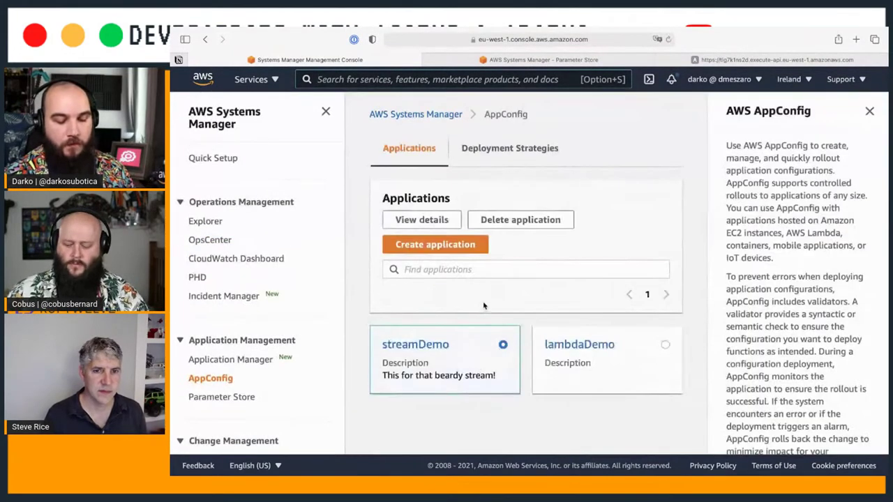
pyautogui.click(590, 345)
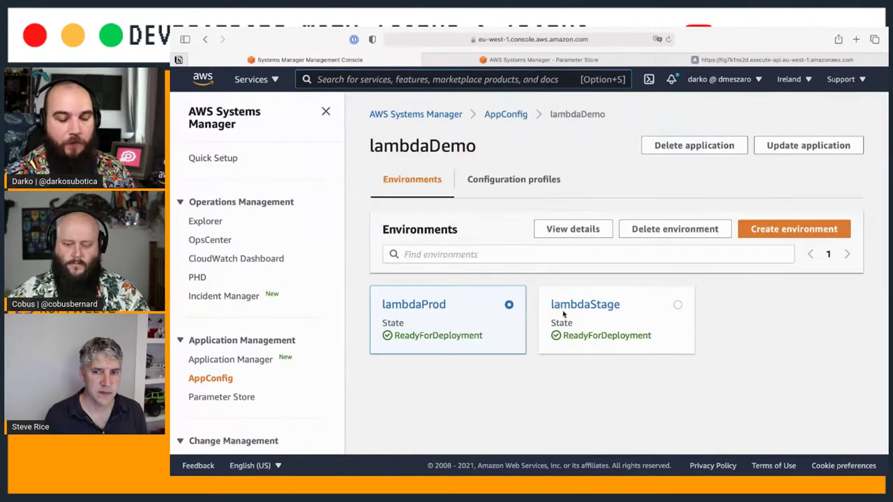
pyautogui.click(419, 307)
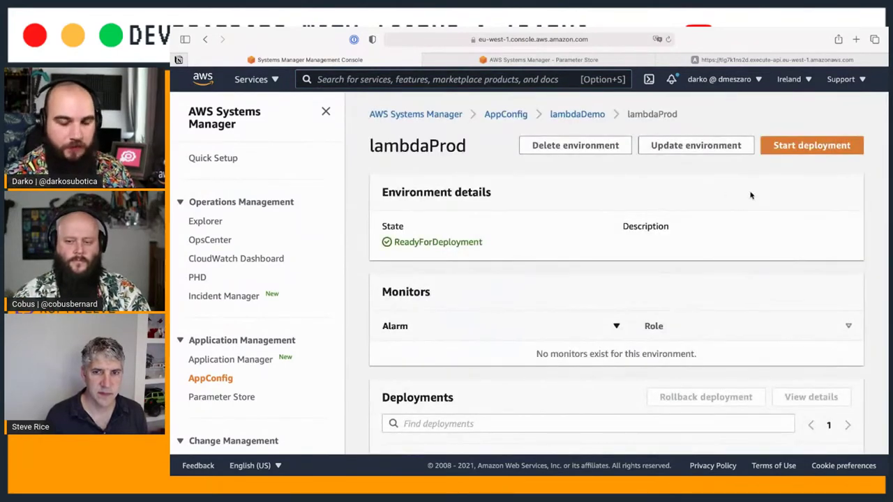
# Step: Start a deployment of the lambdaLimiter configuration, parameter version 11, to lambdaProd with the AppConfig.AllAtOnce (Quick) strategy
pyautogui.click(791, 150)
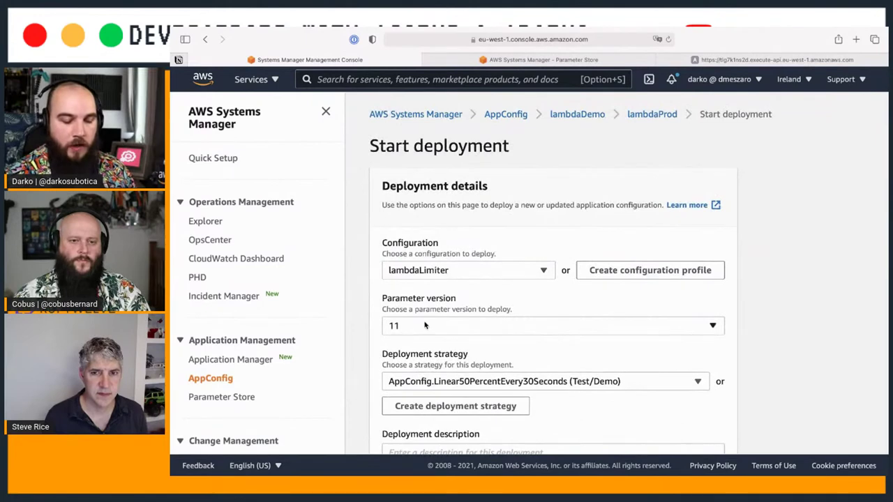
pyautogui.click(425, 325)
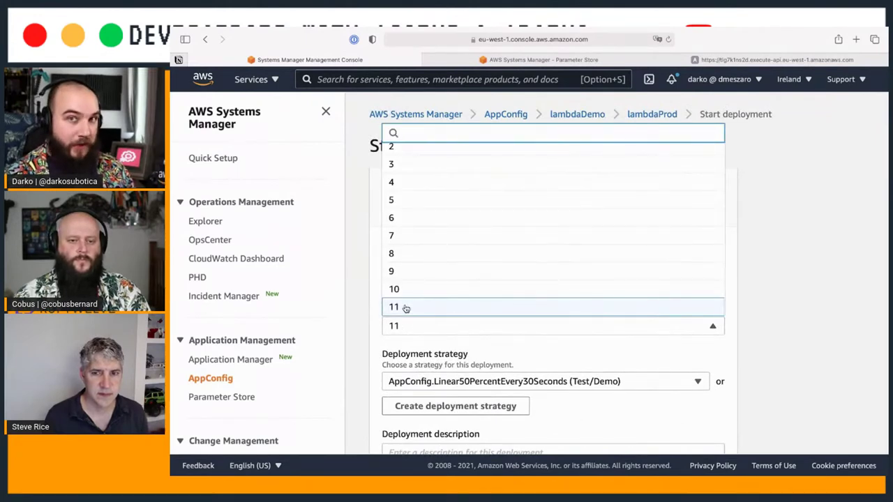
pyautogui.click(468, 325)
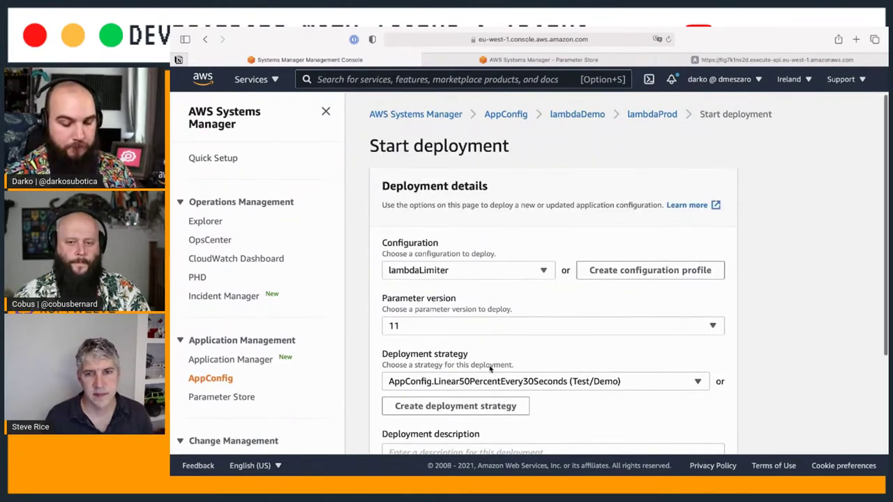
pyautogui.scroll(-2, 488, 369)
pyautogui.click(490, 309)
pyautogui.click(443, 213)
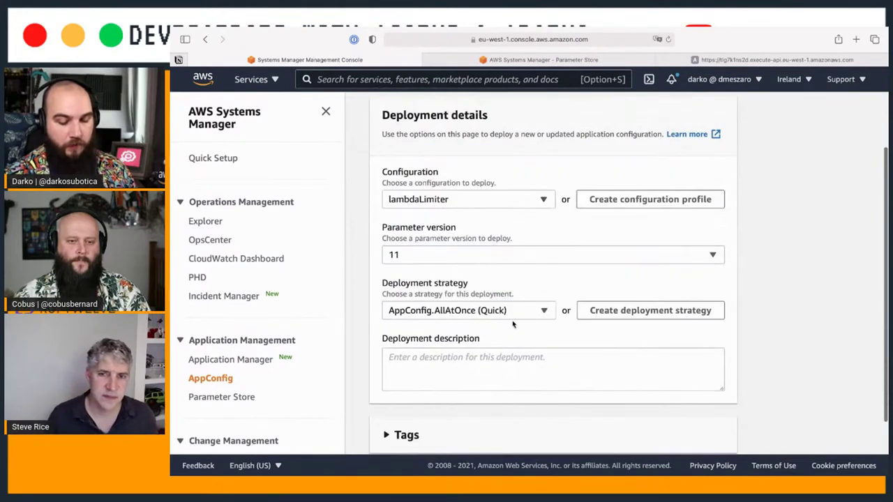
pyautogui.scroll(-1, 562, 372)
pyautogui.click(679, 434)
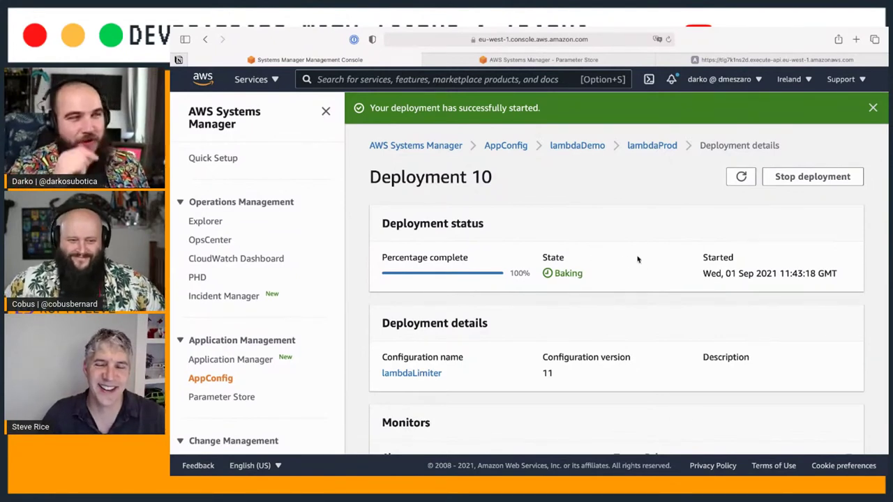
# Step: Check the state of the new deployment and review its details
pyautogui.tripleClick(562, 276)
pyautogui.click(562, 277)
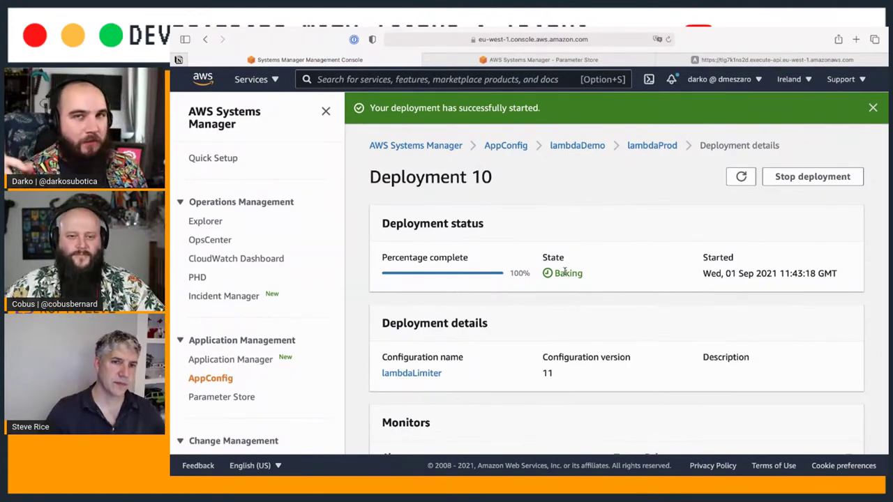
pyautogui.scroll(-3, 565, 273)
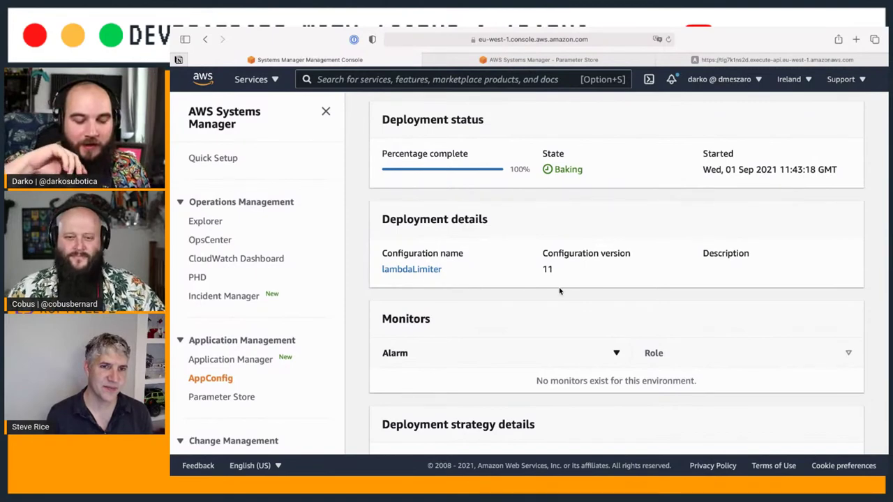
# Step: Switch to the terminal and rerun the http request to the API endpoint against the newly deployed configuration
pyautogui.press('super+Tab')
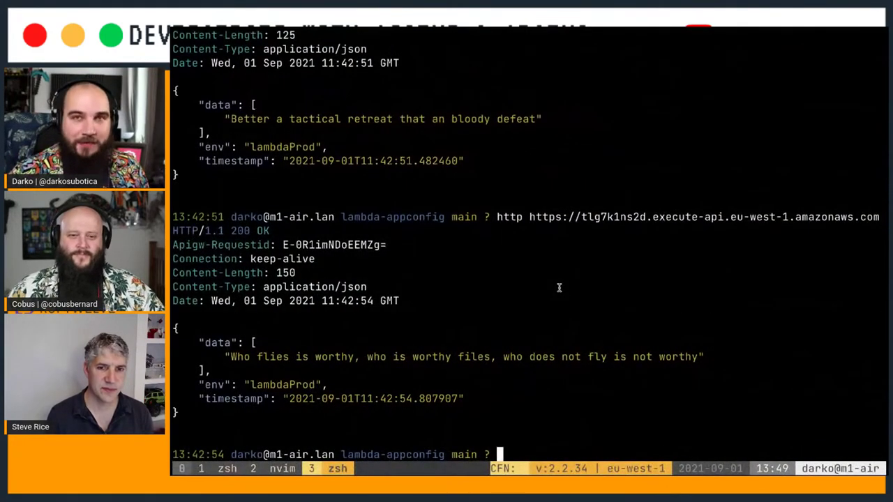
pyautogui.press('Up')
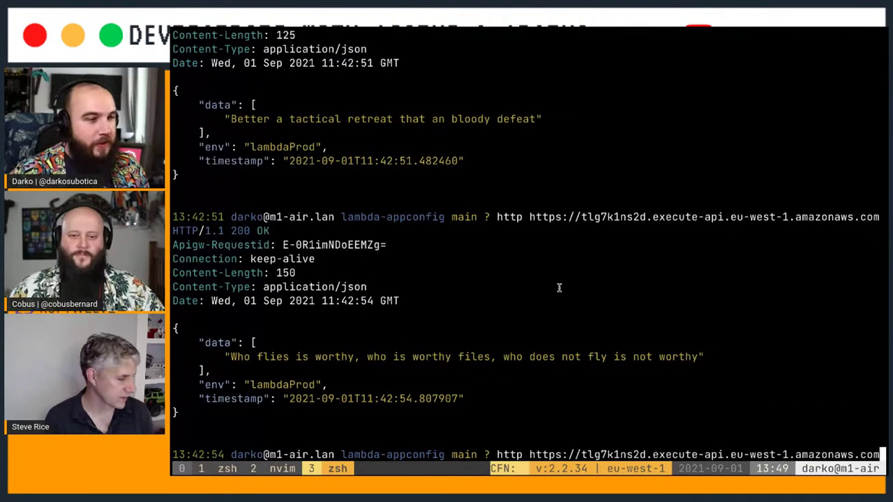
pyautogui.press('Return')
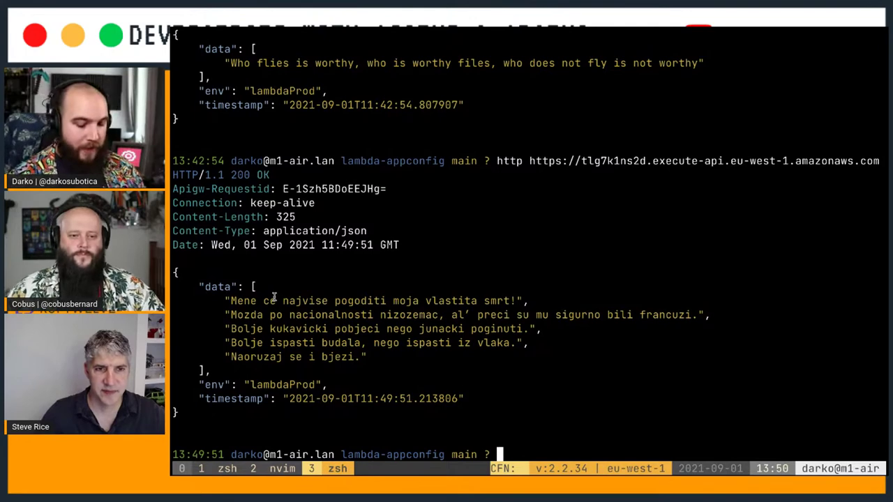
# Step: Show index.py in nvim and highlight the return_items = json.loads line that parses the configuration content
pyautogui.hotkey('ctrl', 'b')
pyautogui.press('2')
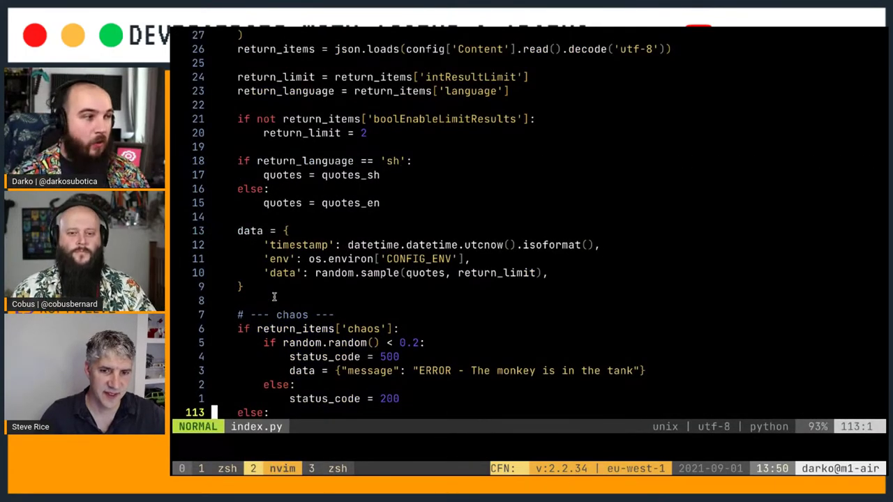
pyautogui.press('k')
pyautogui.press('k')
pyautogui.press('k')
pyautogui.press('k')
pyautogui.press('k')
pyautogui.press('k')
pyautogui.press('k')
pyautogui.press('k')
pyautogui.press('k')
pyautogui.press('k')
pyautogui.press('k')
pyautogui.press('k')
pyautogui.press('k')
pyautogui.press('k')
pyautogui.press('k')
pyautogui.press('k')
pyautogui.press('k')
pyautogui.press('k')
pyautogui.press('k')
pyautogui.press('k')
pyautogui.press('k')
pyautogui.press('k')
pyautogui.press('k')
pyautogui.press('k')
pyautogui.press('k')
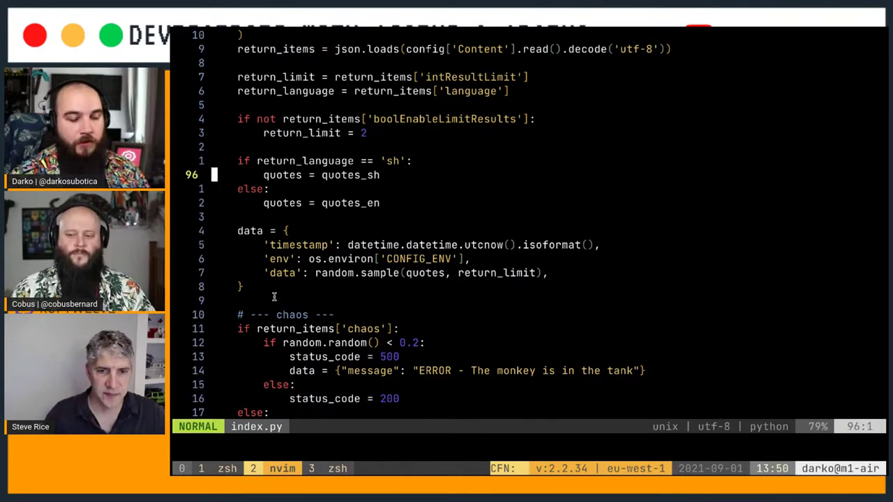
pyautogui.press('k')
pyautogui.hotkey('shift', 'v')
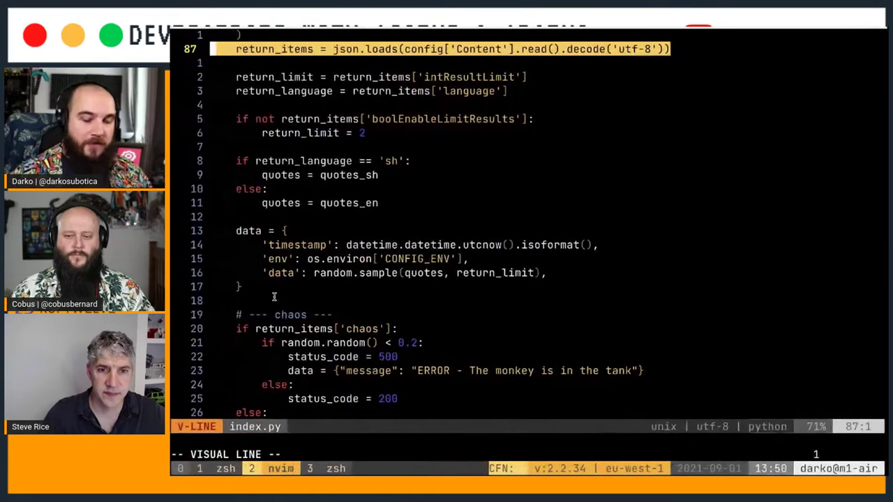
# Step: Return to zsh window 3 and request the API endpoint once more
pyautogui.hotkey('ctrl', 'b')
pyautogui.press('3')
pyautogui.press('Up')
pyautogui.press('Return')
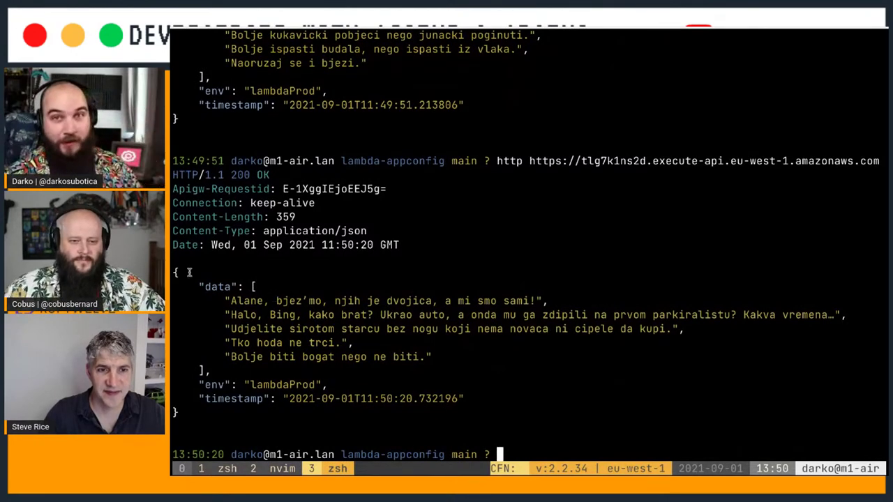
# Step: Switch to the browser and stop the lambdaLimiter deployment to lambdaProd
pyautogui.hotkey('ctrl', 'Left')
pyautogui.scroll(3, 837, 173)
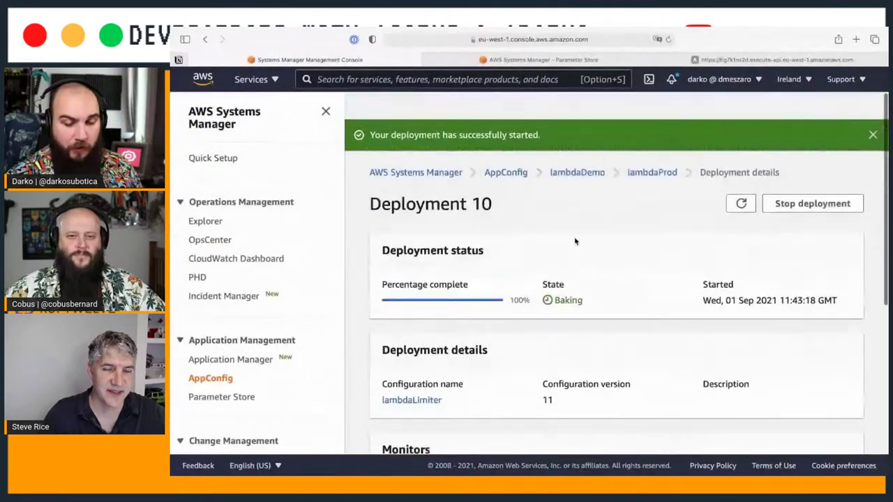
pyautogui.click(837, 175)
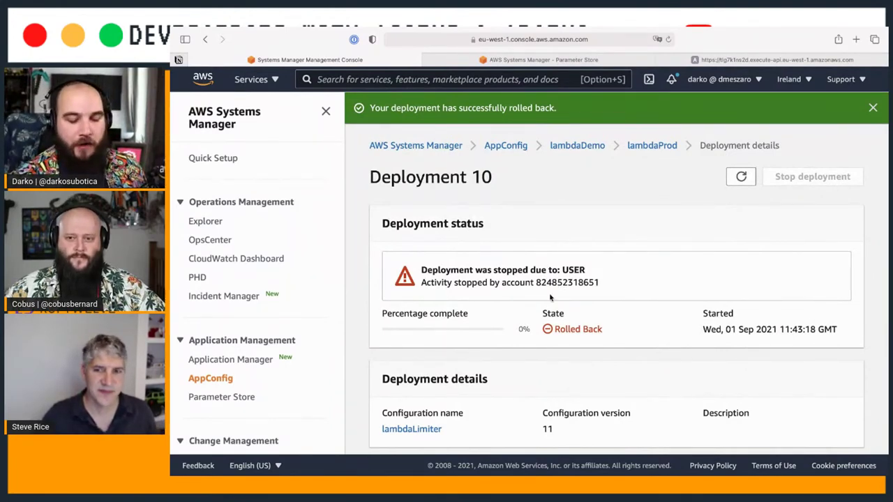
# Step: Switch to the terminal, rerun the API request after the rollback, and compare the response with the previous one
pyautogui.press('super+Tab')
pyautogui.press('Up')
pyautogui.press('Return')
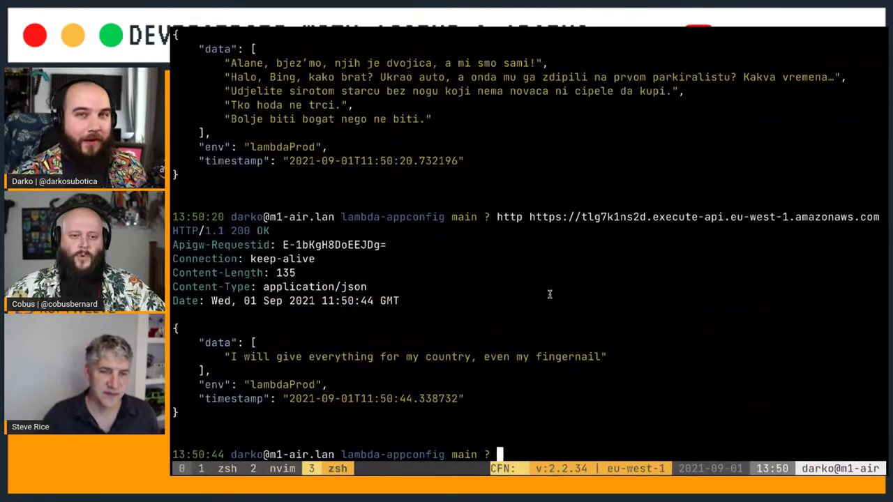
pyautogui.scroll(2, 549, 294)
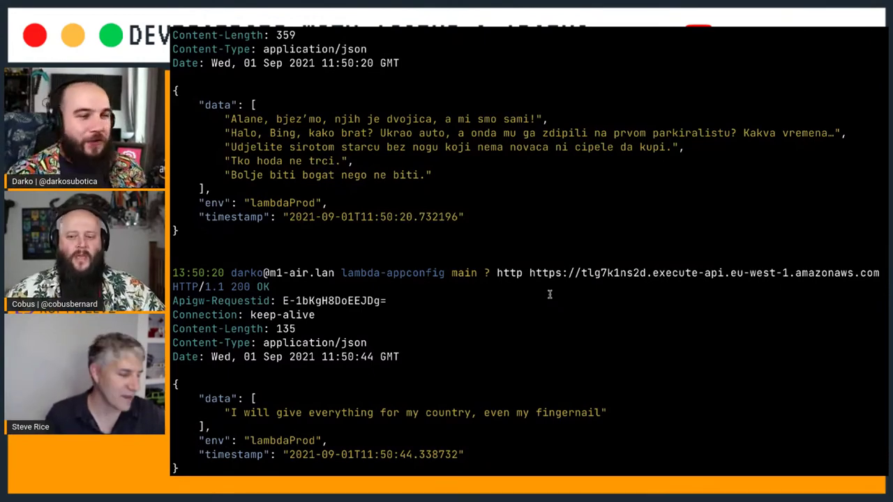
# Step: Switch to the browser and open the lambdaDemo application's environments
pyautogui.hotkey('ctrl', 'Left')
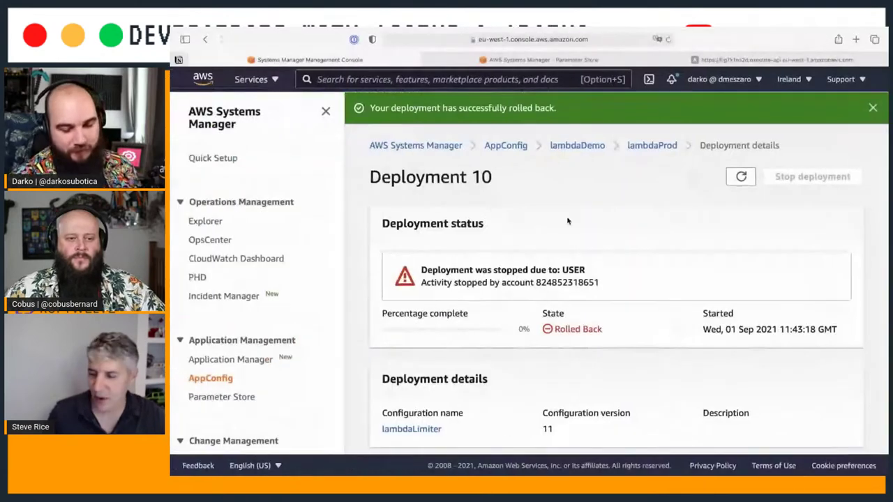
pyautogui.click(567, 148)
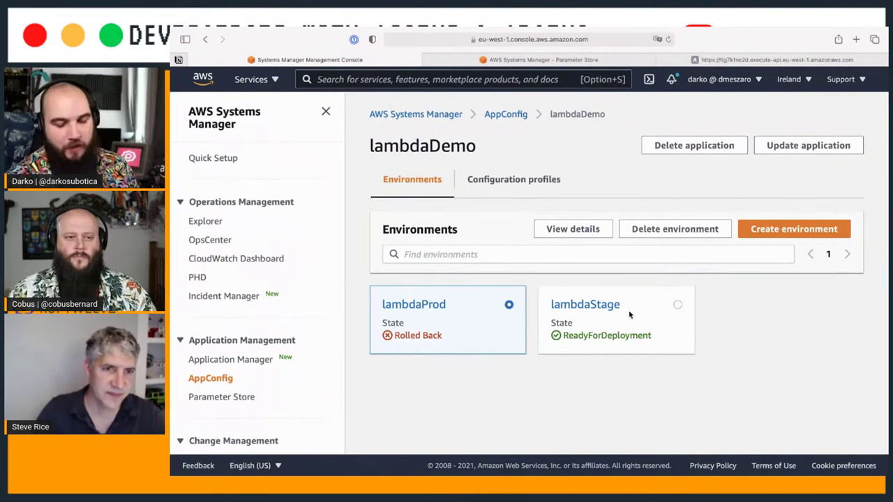
# Step: Return to index.py in nvim, clear the line selection, and place the cursor on CONFIG_ENV in lambda_handler's get_configuration call
pyautogui.hotkey('ctrl', 'Right')
pyautogui.hotkey('ctrl', 'b')
pyautogui.press('2')
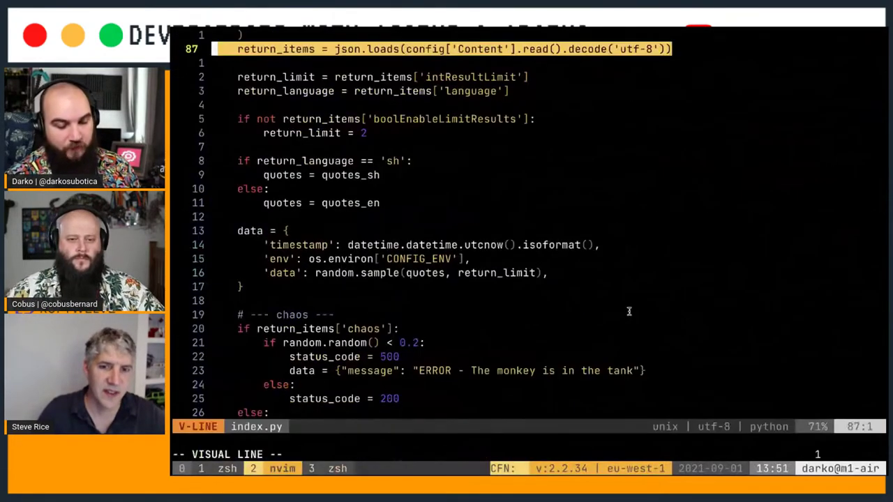
pyautogui.press('g')
pyautogui.press('g')
pyautogui.press('y')
pyautogui.press('j')
pyautogui.scroll(-20, 628, 311)
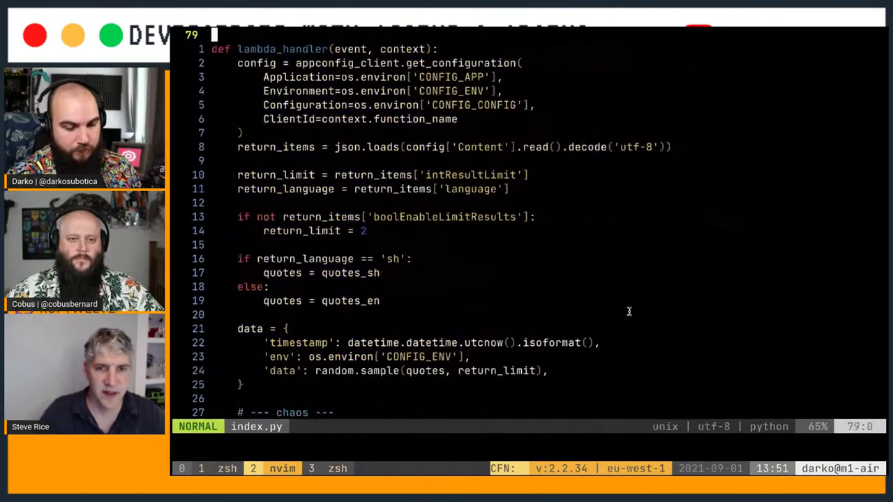
pyautogui.press('j')
pyautogui.press('j')
pyautogui.press('j')
pyautogui.press('w')
pyautogui.press('w')
pyautogui.press('w')
pyautogui.press('j')
pyautogui.press('w')
pyautogui.press('w')
pyautogui.press('w')
pyautogui.press('w')
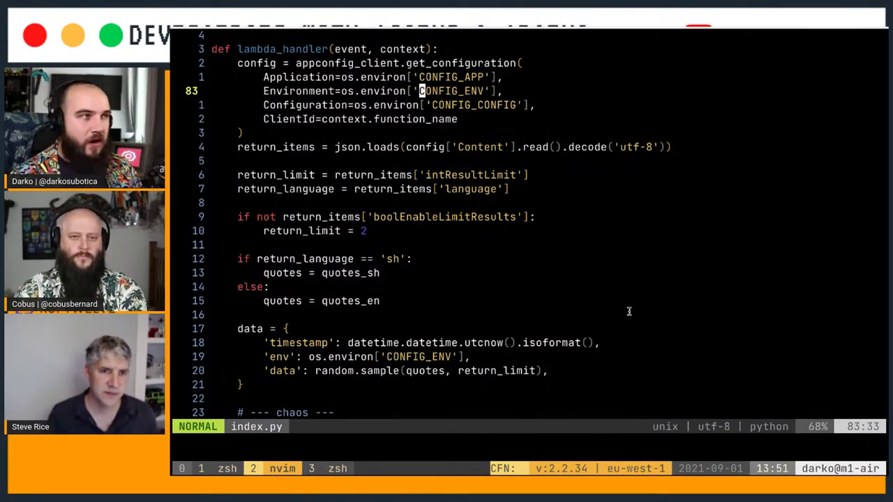
# Step: Review the get_configuration arguments in index.py and highlight the ClientId=context.function_name line
pyautogui.press('k')
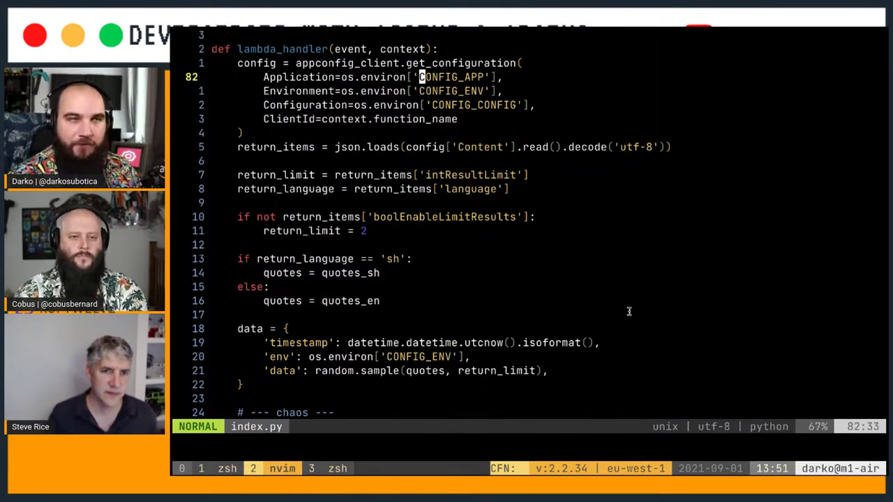
pyautogui.press('j')
pyautogui.press('j')
pyautogui.press('j')
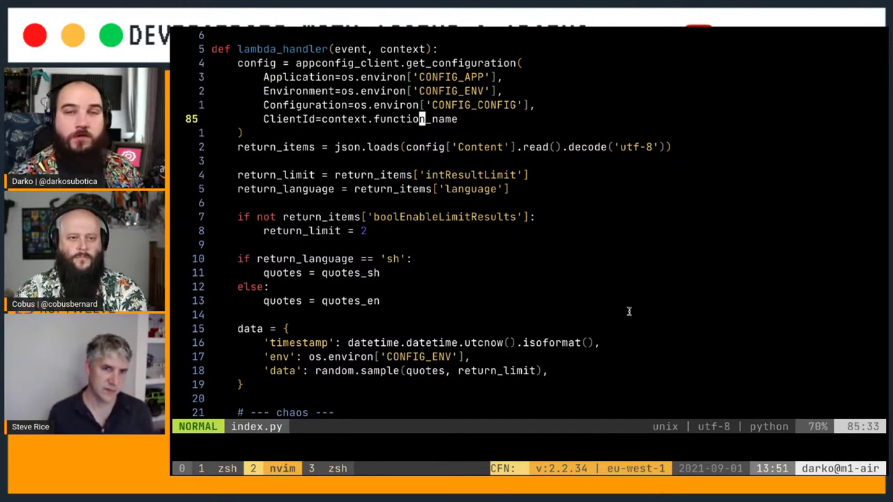
pyautogui.press('k')
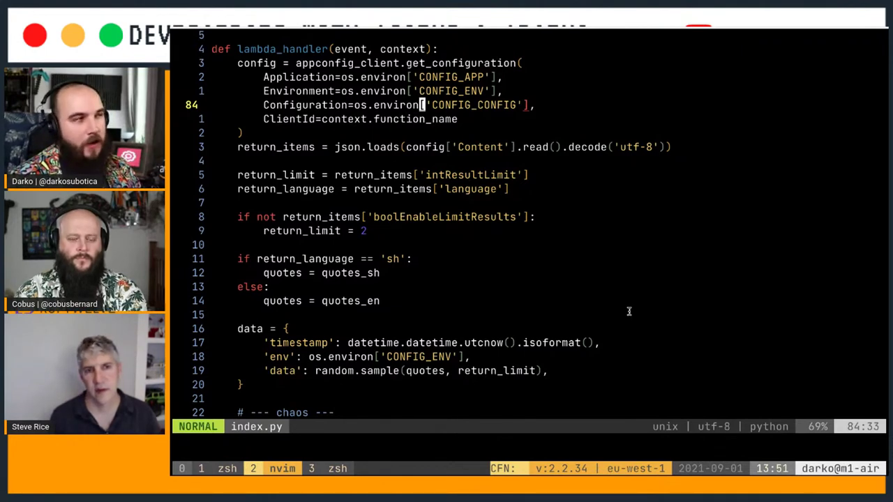
pyautogui.press('j')
pyautogui.hotkey('shift', 'v')
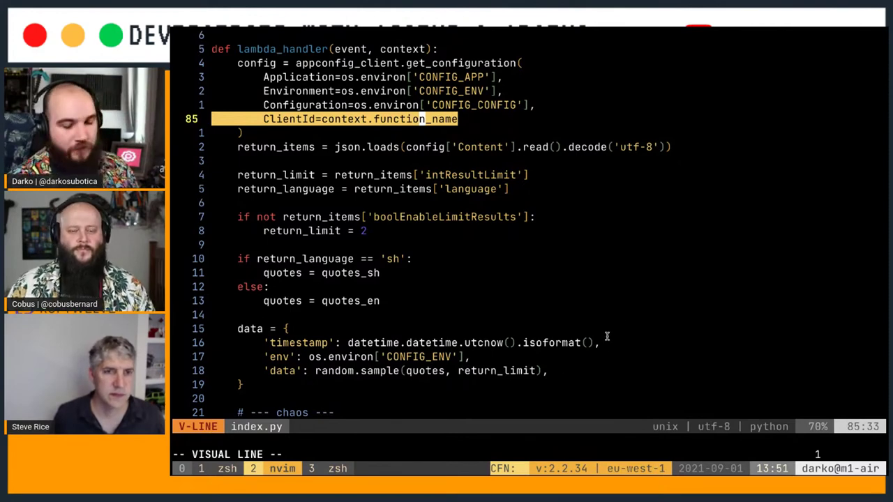
pyautogui.hotkey('ctrl', 'Right')
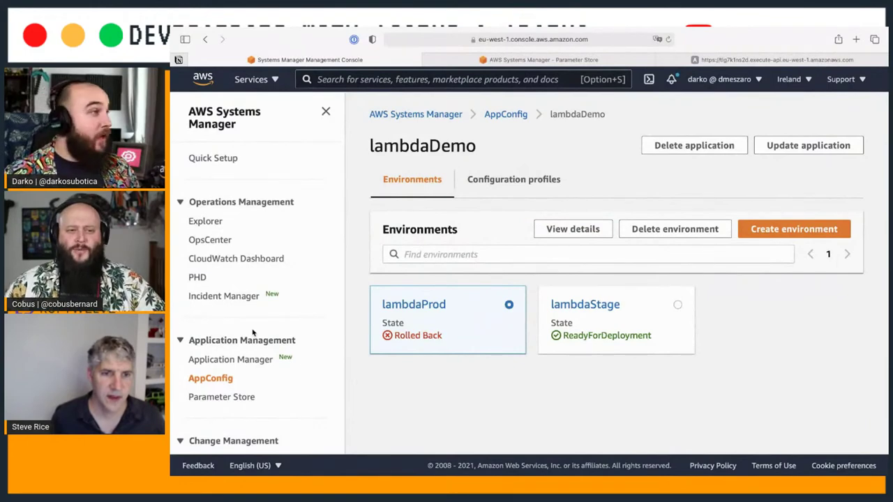
pyautogui.hotkey('ctrl', 'Right')
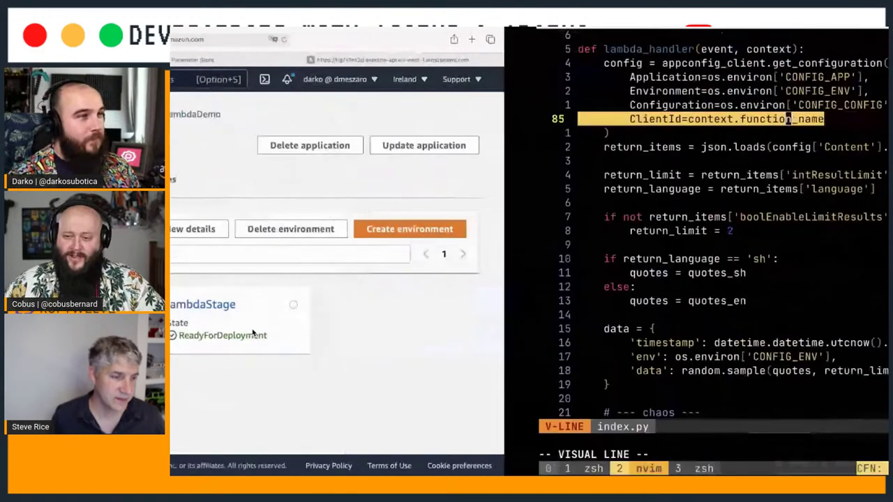
# Step: Switch to the browser and open the lambdaConfigProd parameter in Parameter Store to review its value
pyautogui.hotkey('ctrl', 'Up')
pyautogui.hotkey('ctrl', 'Up')
pyautogui.hotkey('ctrl', 'Left')
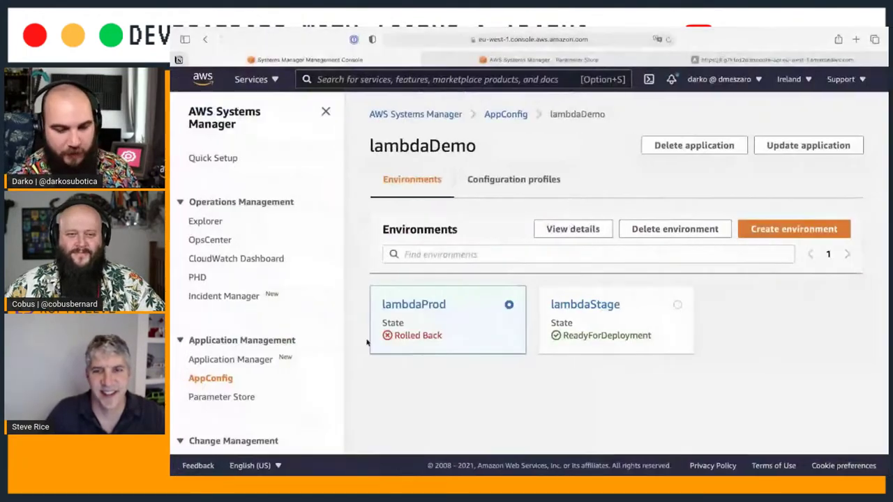
pyautogui.scroll(-2, 237, 347)
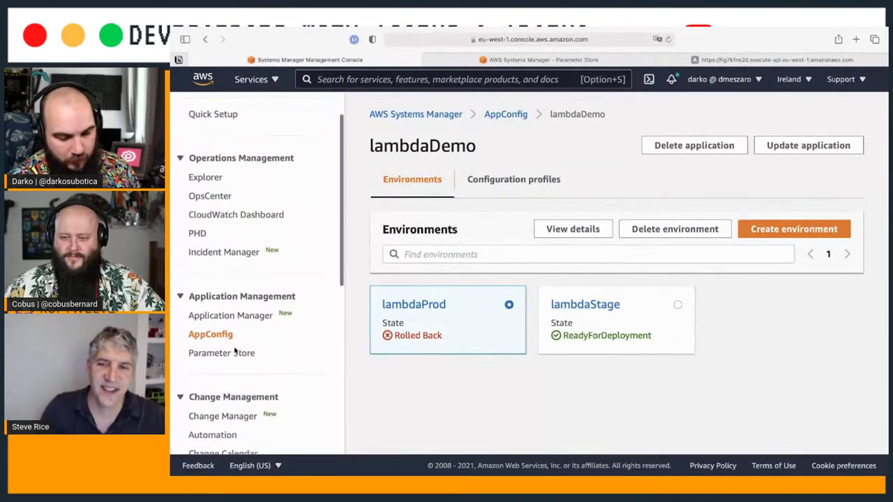
pyautogui.click(209, 332)
pyautogui.scroll(-6, 432, 223)
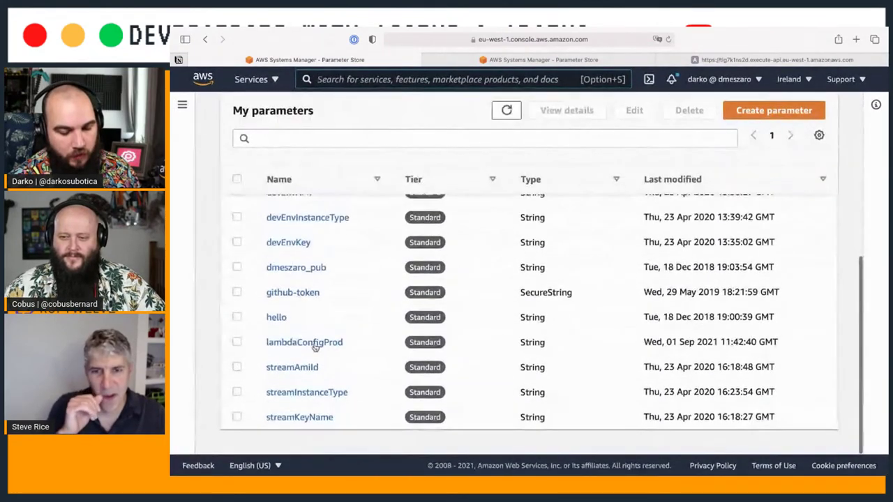
pyautogui.click(307, 344)
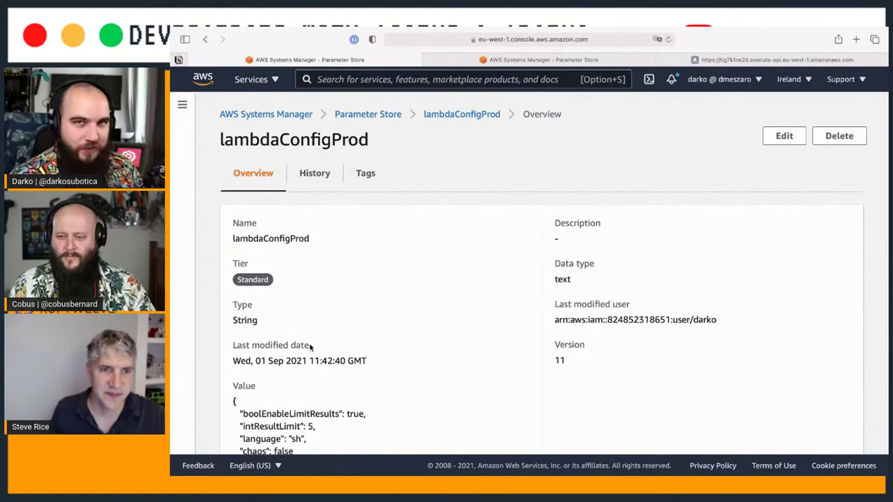
pyautogui.scroll(-3, 275, 329)
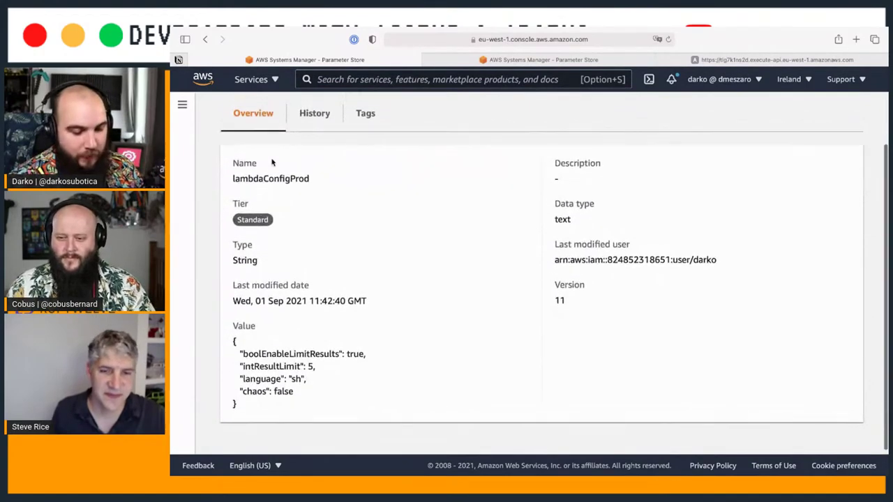
# Step: Edit the lambdaConfigProd parameter so that "chaos" is true in its JSON value, and save the changes
pyautogui.scroll(3, 271, 163)
pyautogui.click(784, 139)
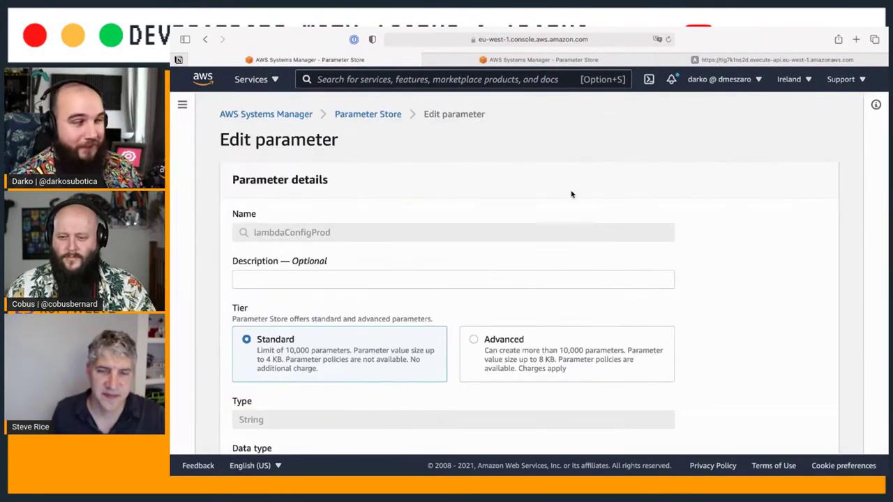
pyautogui.scroll(-5, 369, 249)
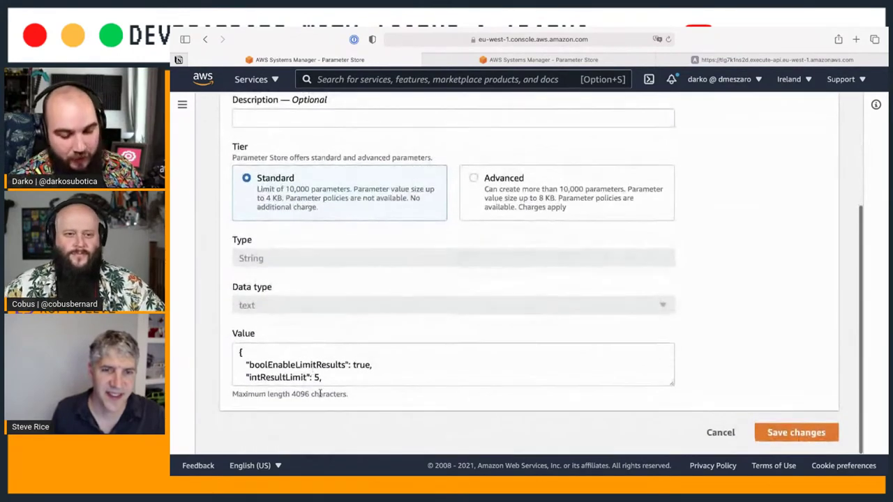
pyautogui.scroll(-3, 307, 366)
pyautogui.doubleClick(290, 365)
pyautogui.write('true')
pyautogui.click(800, 428)
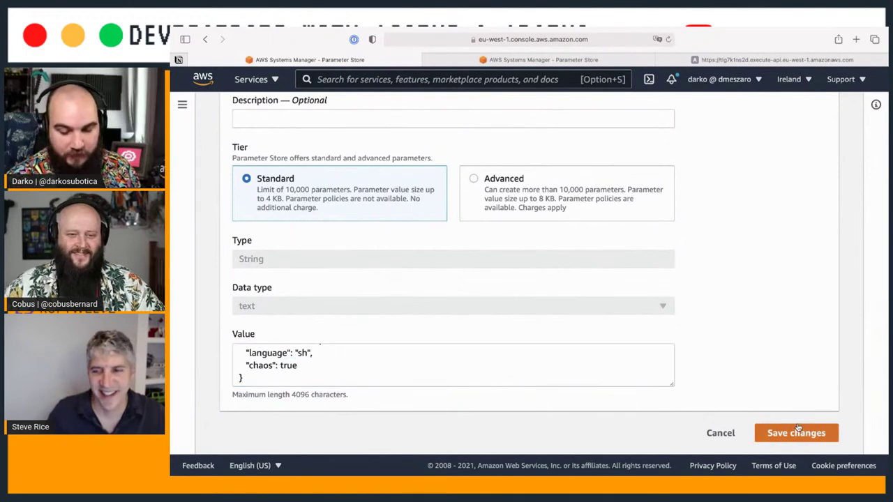
# Step: Return to AppConfig, open the lambdaDemo application's lambdaProd environment, and begin a new deployment
pyautogui.click(182, 104)
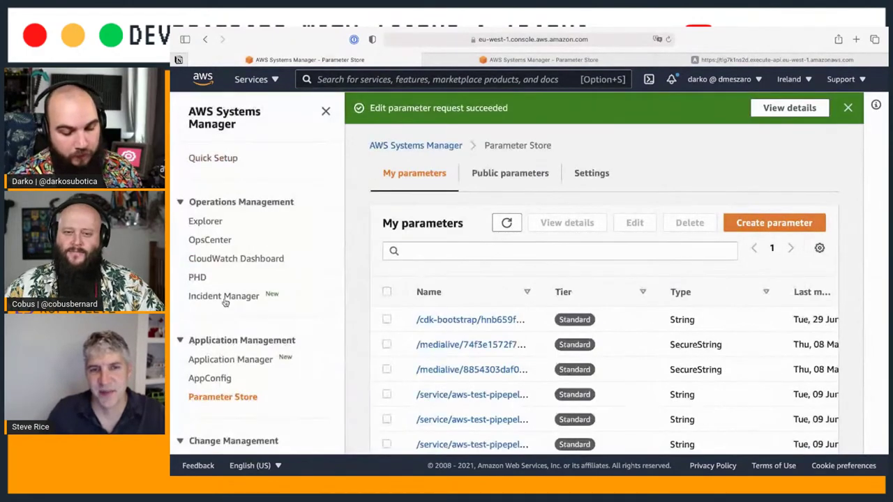
pyautogui.click(205, 377)
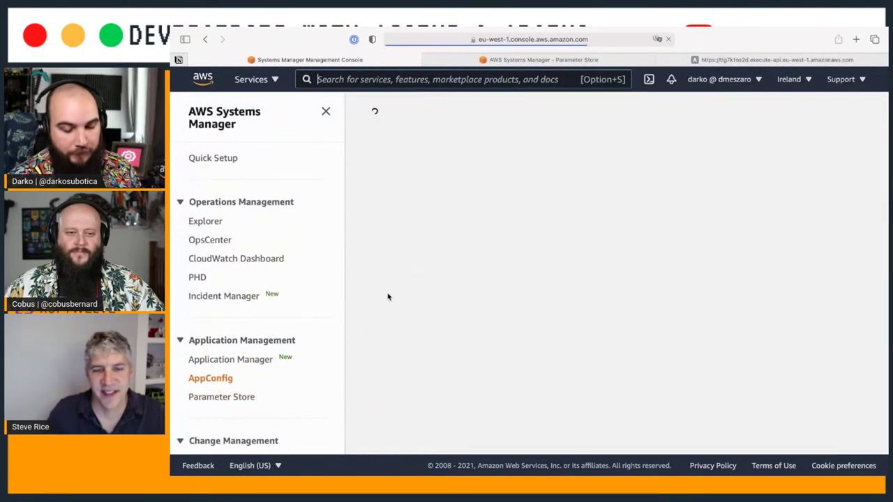
pyautogui.click(589, 343)
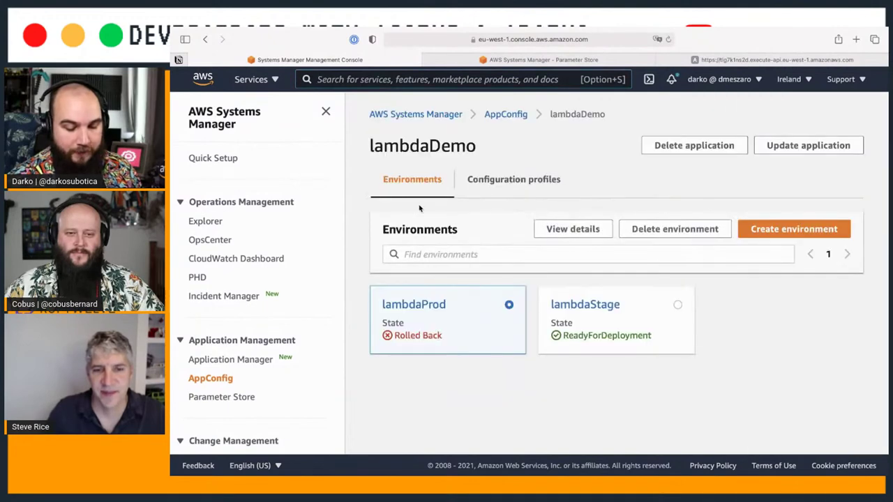
pyautogui.click(412, 304)
pyautogui.click(777, 146)
# Step: Deploy lambdaLimiter parameter version 12 with the AppConfig.AllAtOnce (Quick) strategy and refresh the deployment status
pyautogui.scroll(-1, 490, 266)
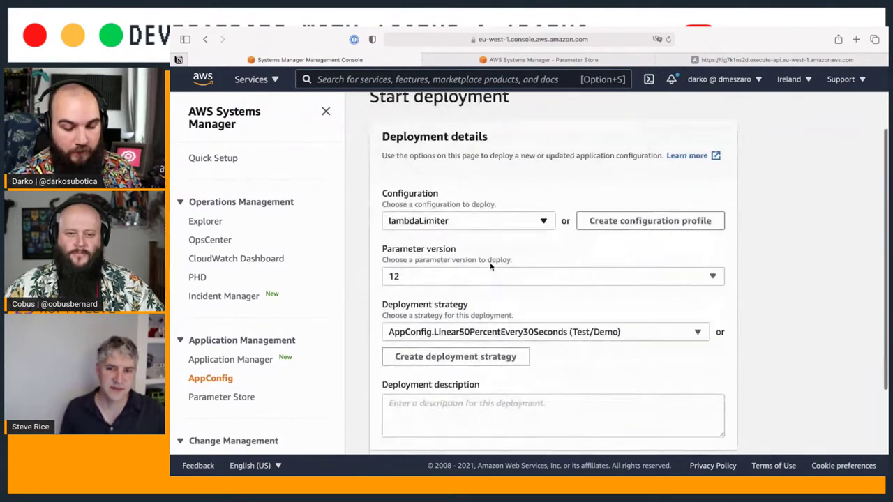
pyautogui.scroll(-1, 491, 266)
pyautogui.click(464, 315)
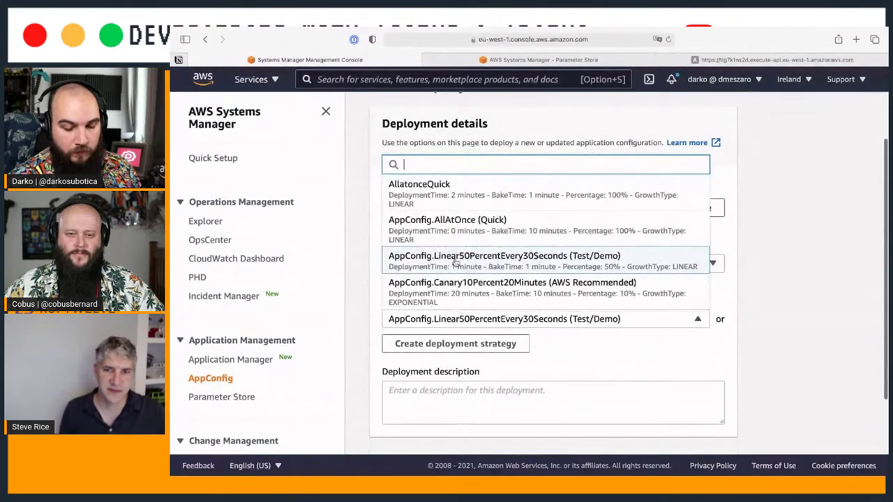
pyautogui.click(461, 224)
pyautogui.scroll(-3, 579, 353)
pyautogui.click(676, 433)
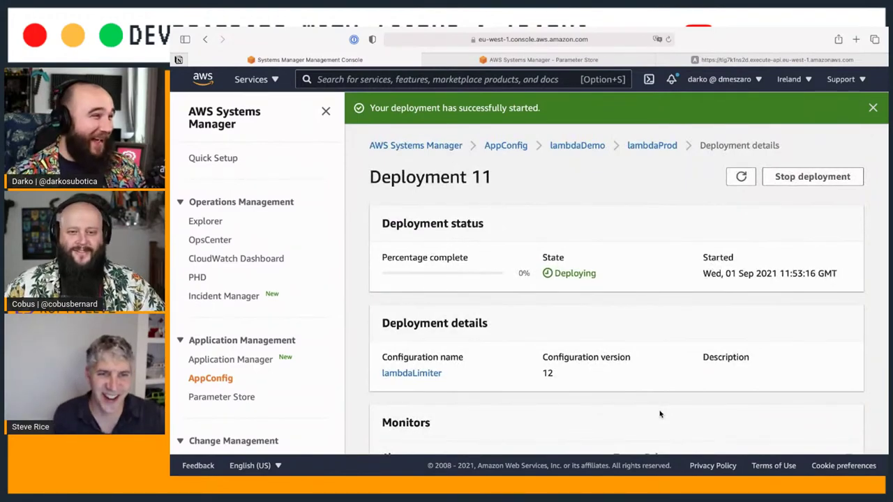
pyautogui.hotkey('ctrl', 'Right')
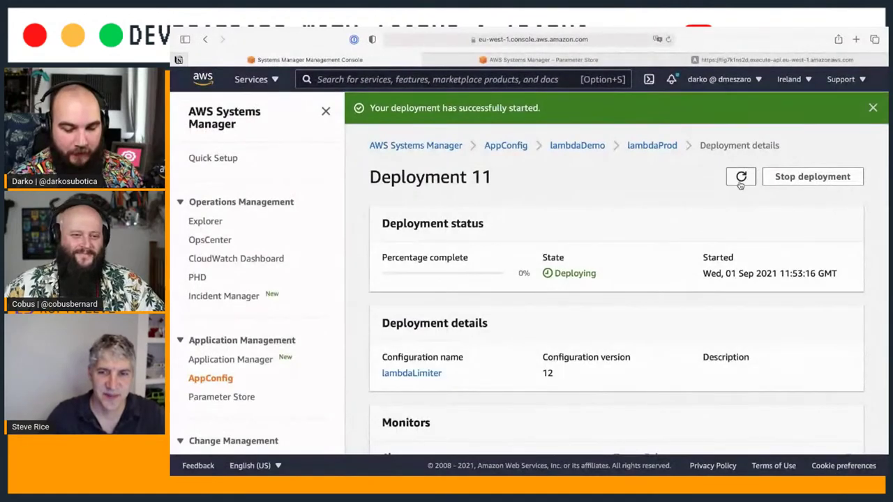
pyautogui.click(741, 180)
# Step: Switch to the shell in terminal window 3, clear the screen, and rerun the http request to the API
pyautogui.hotkey('ctrl', 'Right')
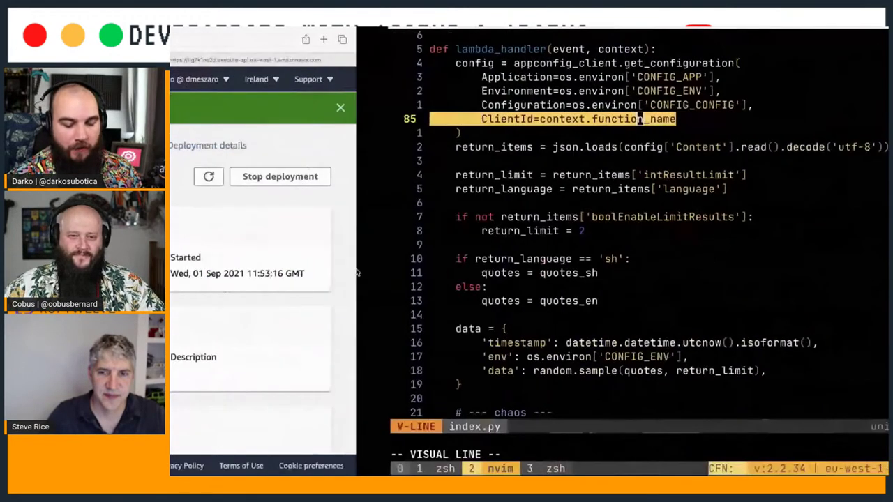
pyautogui.press('h')
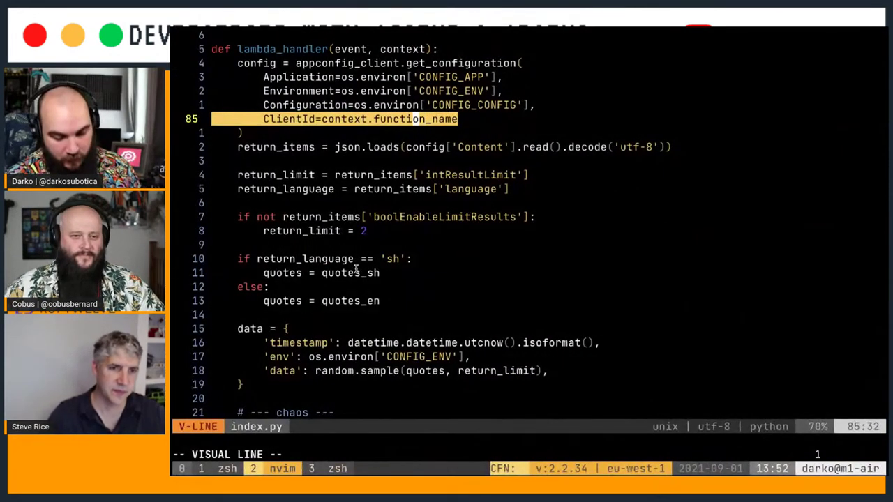
pyautogui.hotkey('ctrl', 'b')
pyautogui.write('3clear')
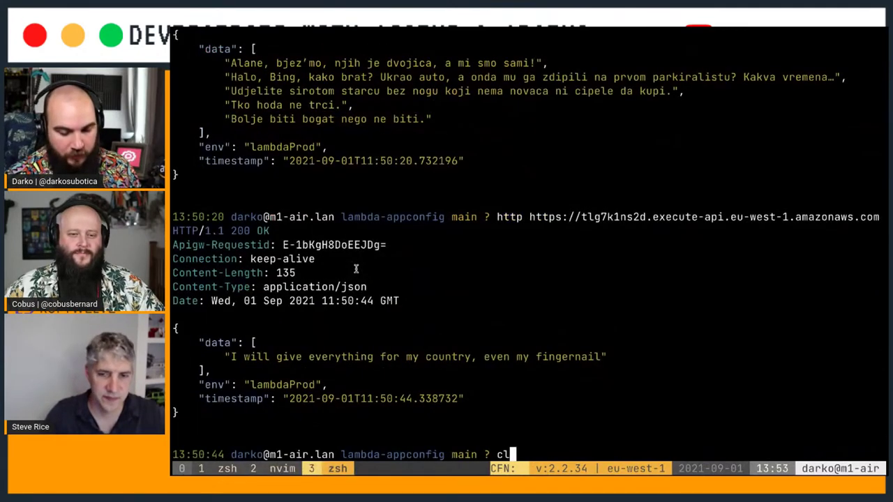
pyautogui.press('Return')
pyautogui.press('Up')
pyautogui.press('Up')
pyautogui.press('Return')
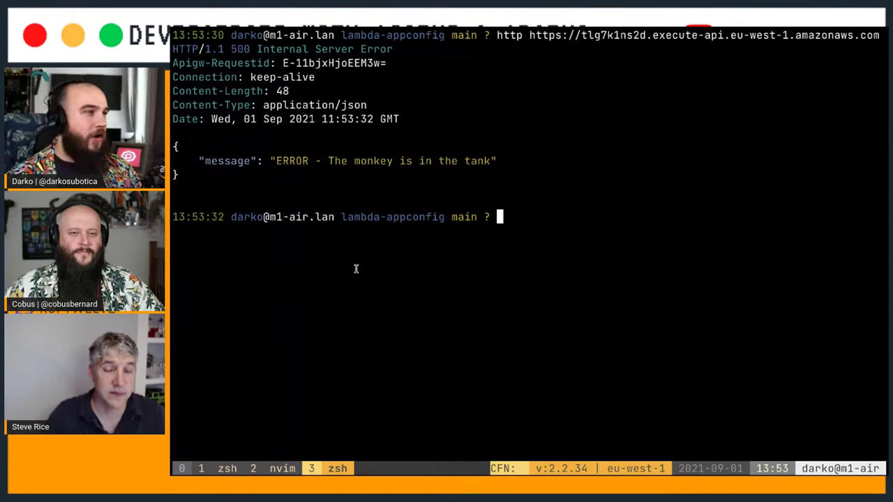
# Step: Repeat the API request five more times and compare the responses while the chaos configuration is deploying
pyautogui.press('Up')
pyautogui.press('Return')
pyautogui.press('Up')
pyautogui.press('Return')
pyautogui.press('Up')
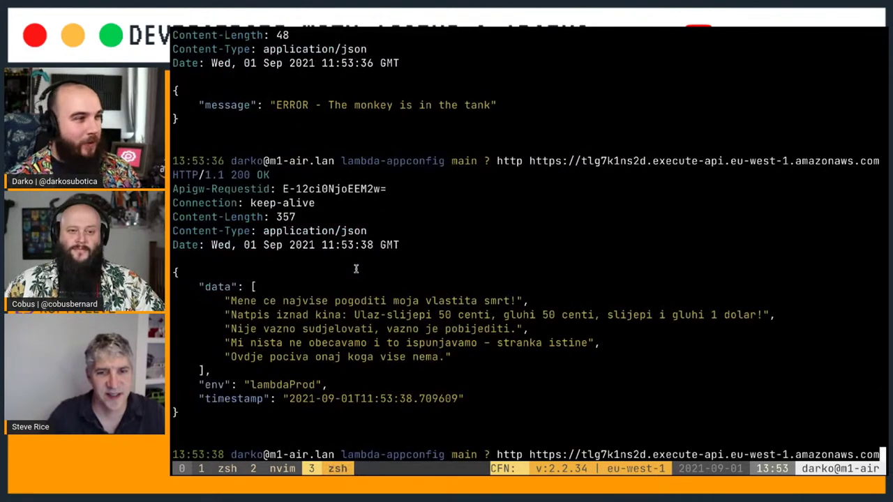
pyautogui.press('Return')
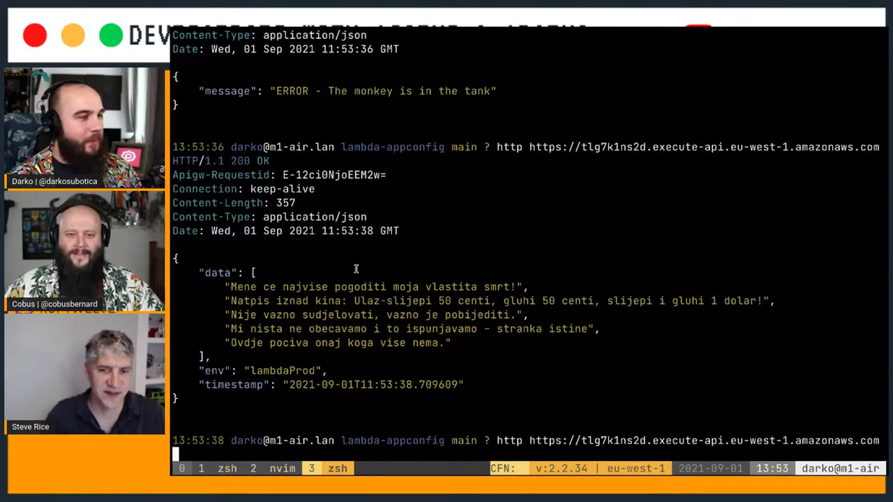
pyautogui.press('Up')
pyautogui.press('Return')
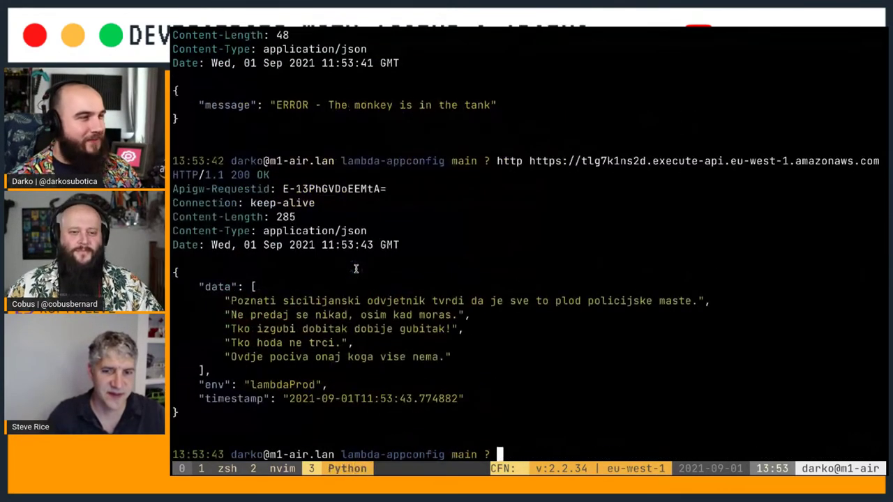
pyautogui.press('Up')
pyautogui.press('Return')
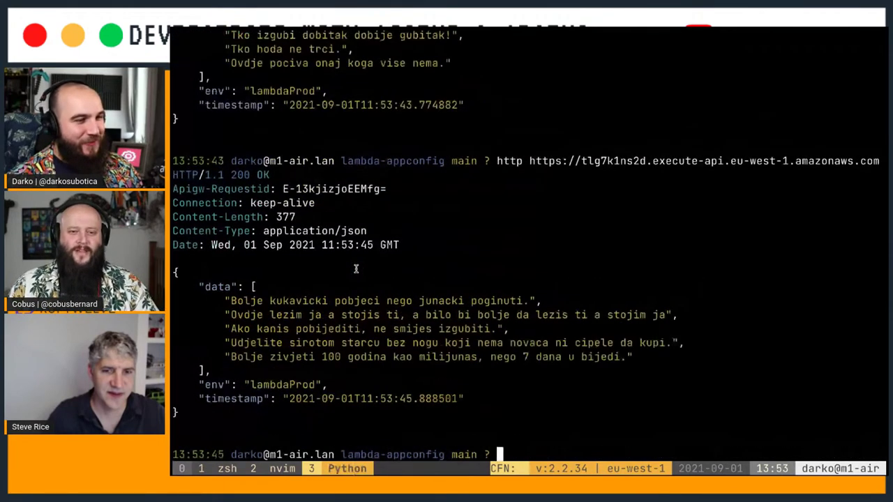